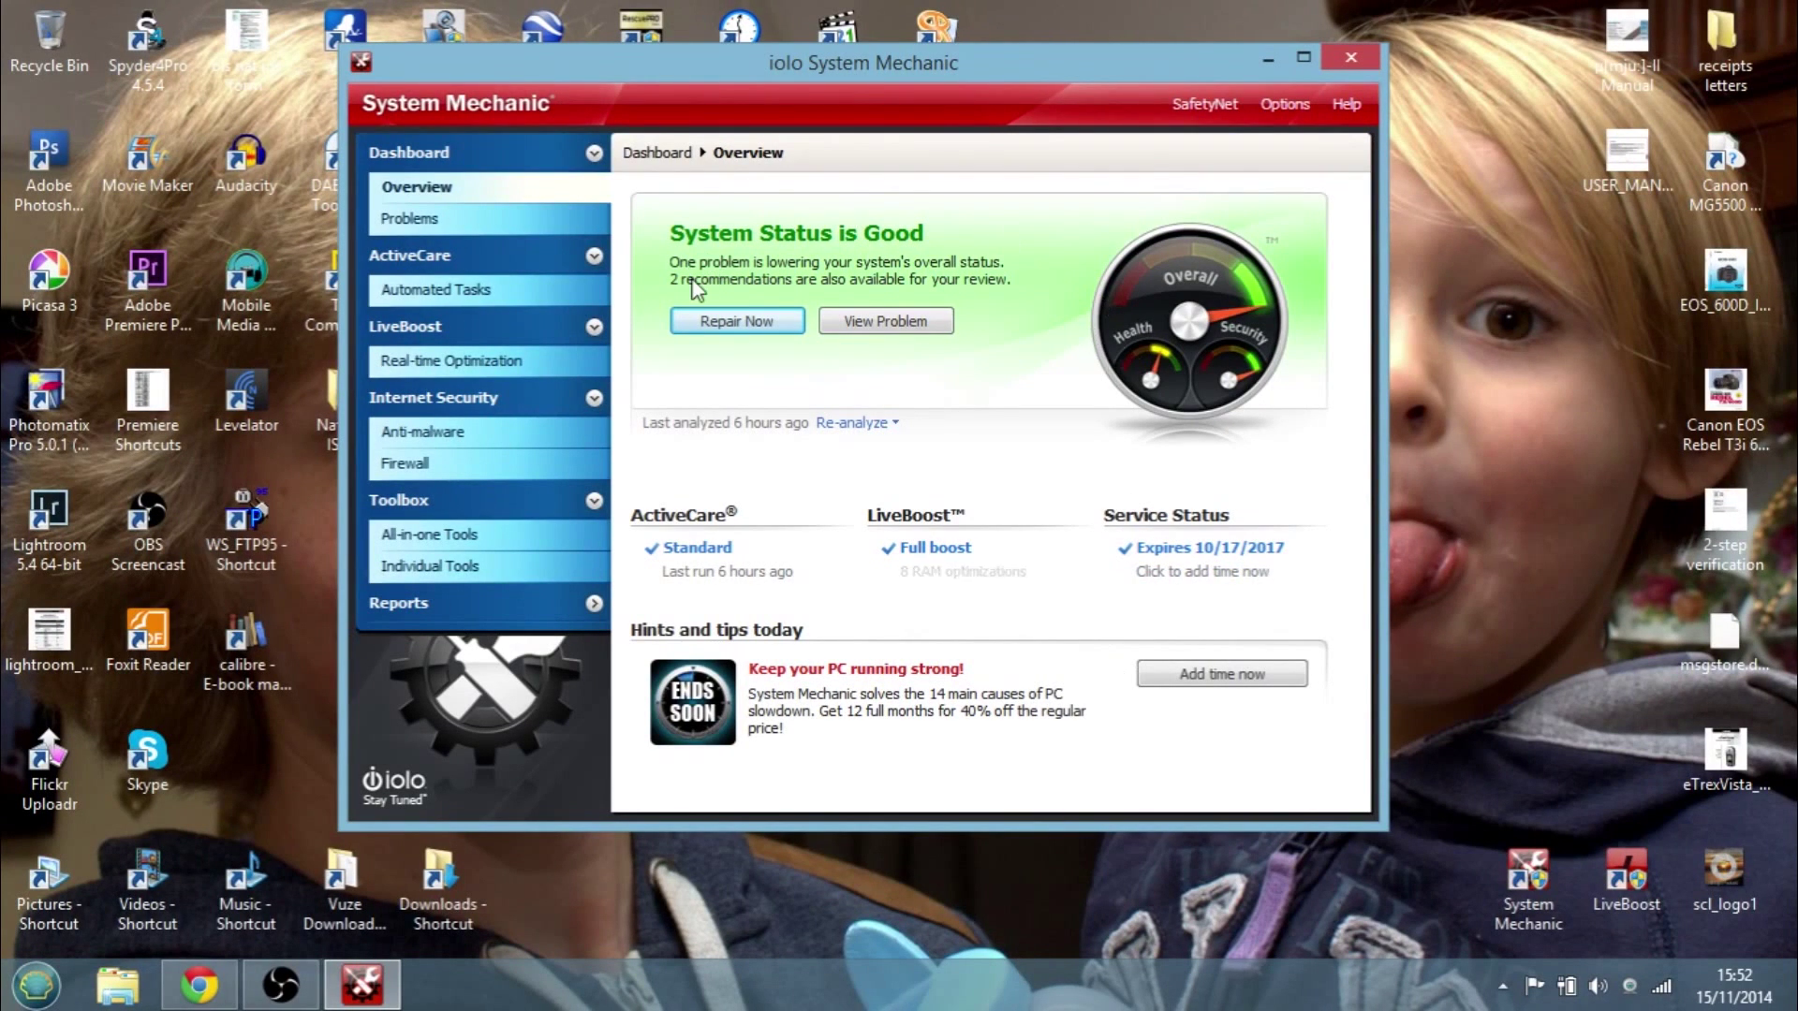
- Maximize the System Mechanic dashboard window
click(1302, 58)
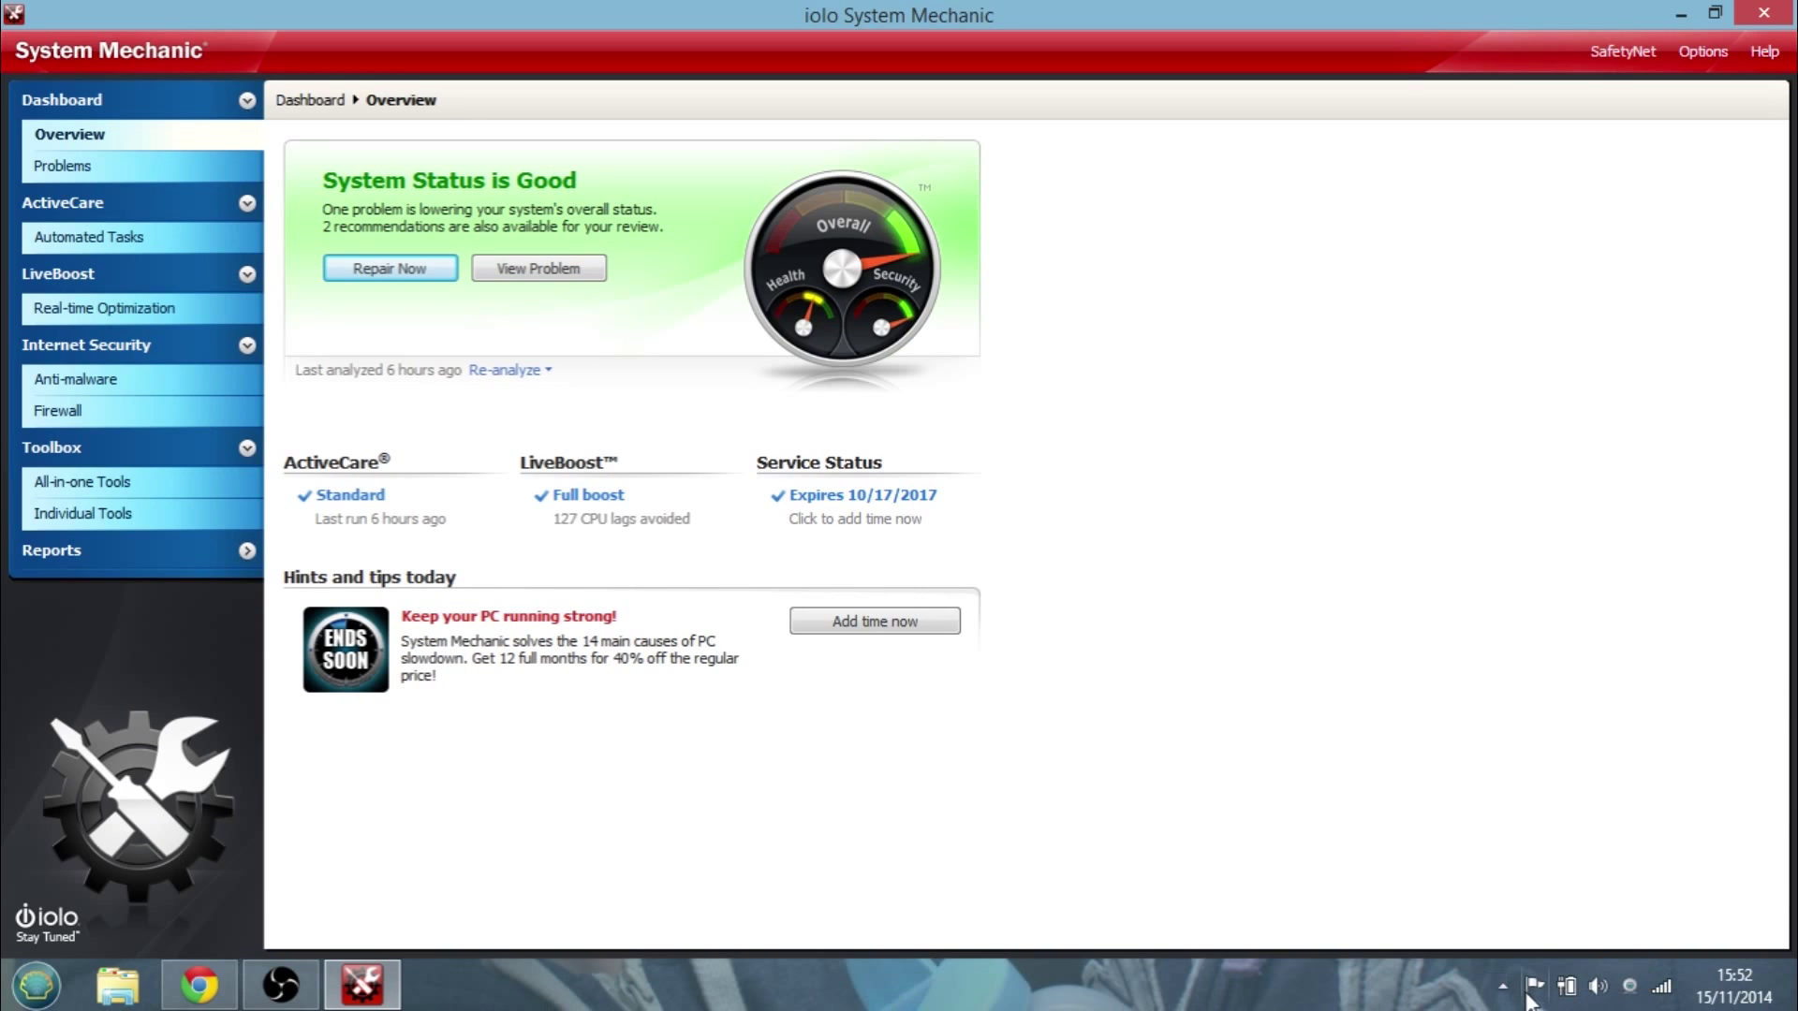
- Show the battery's power plan choices and the full list of power plans
click(1566, 988)
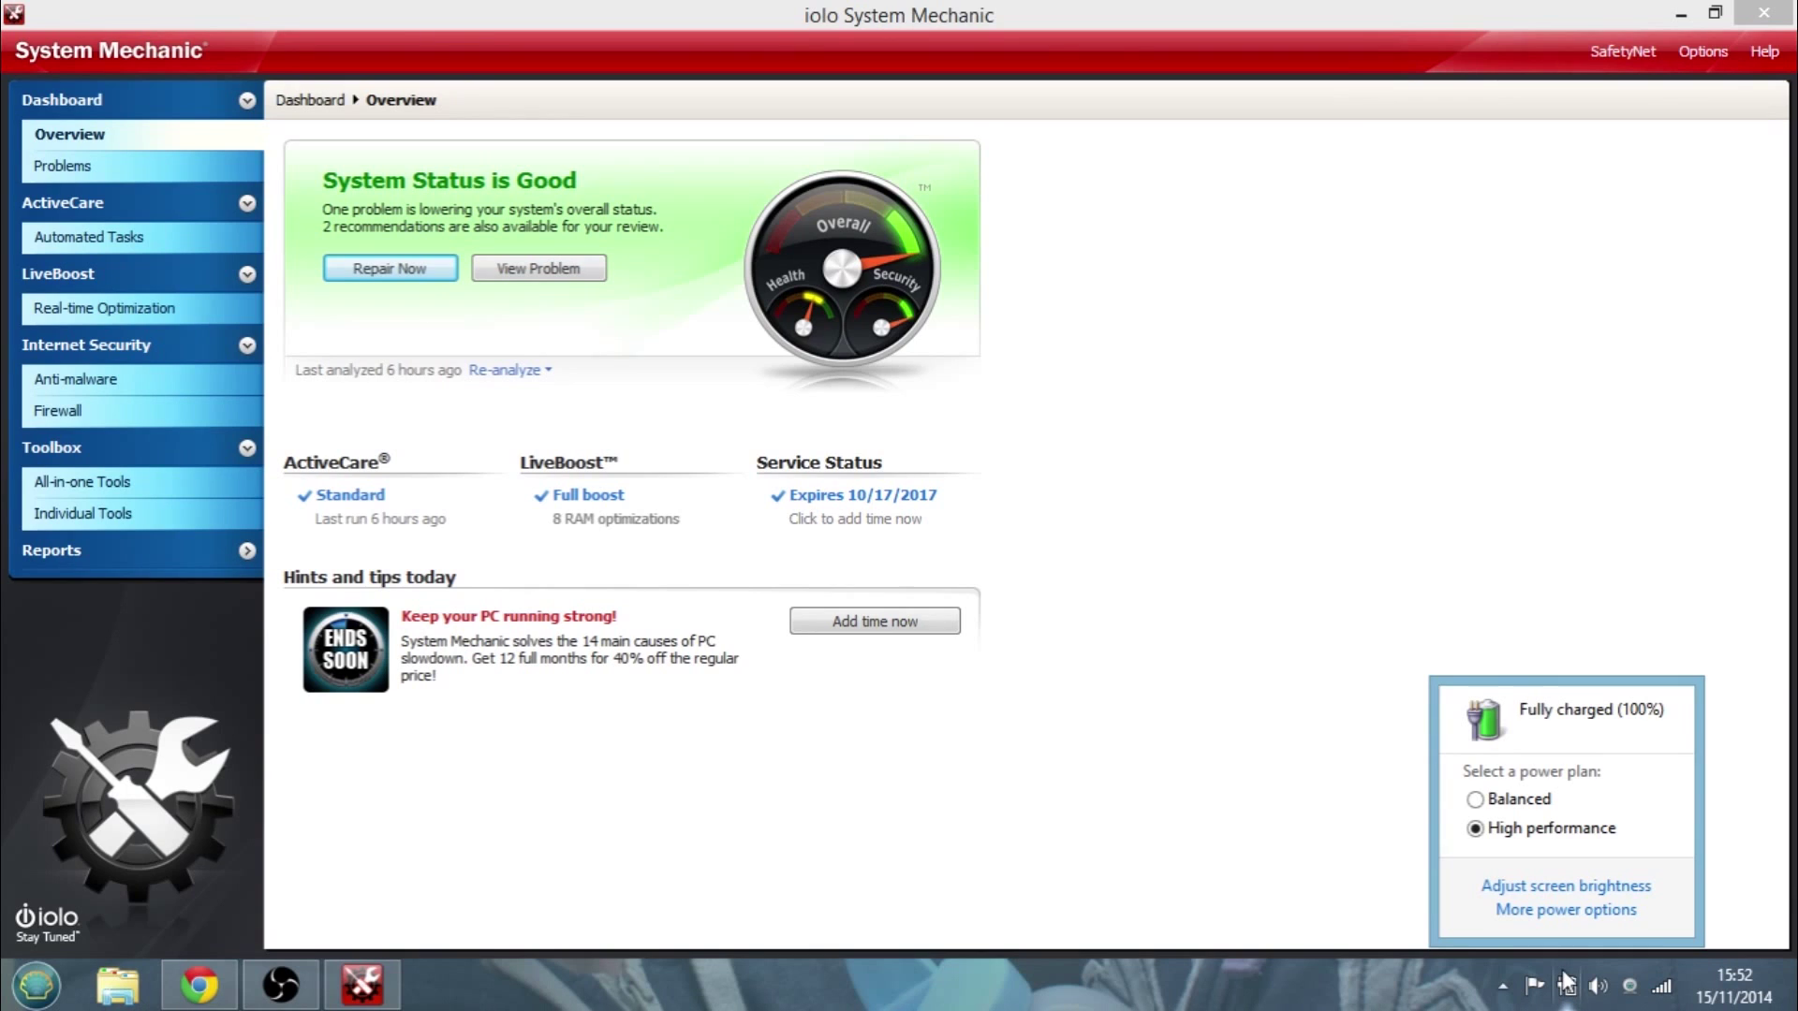
click(1544, 910)
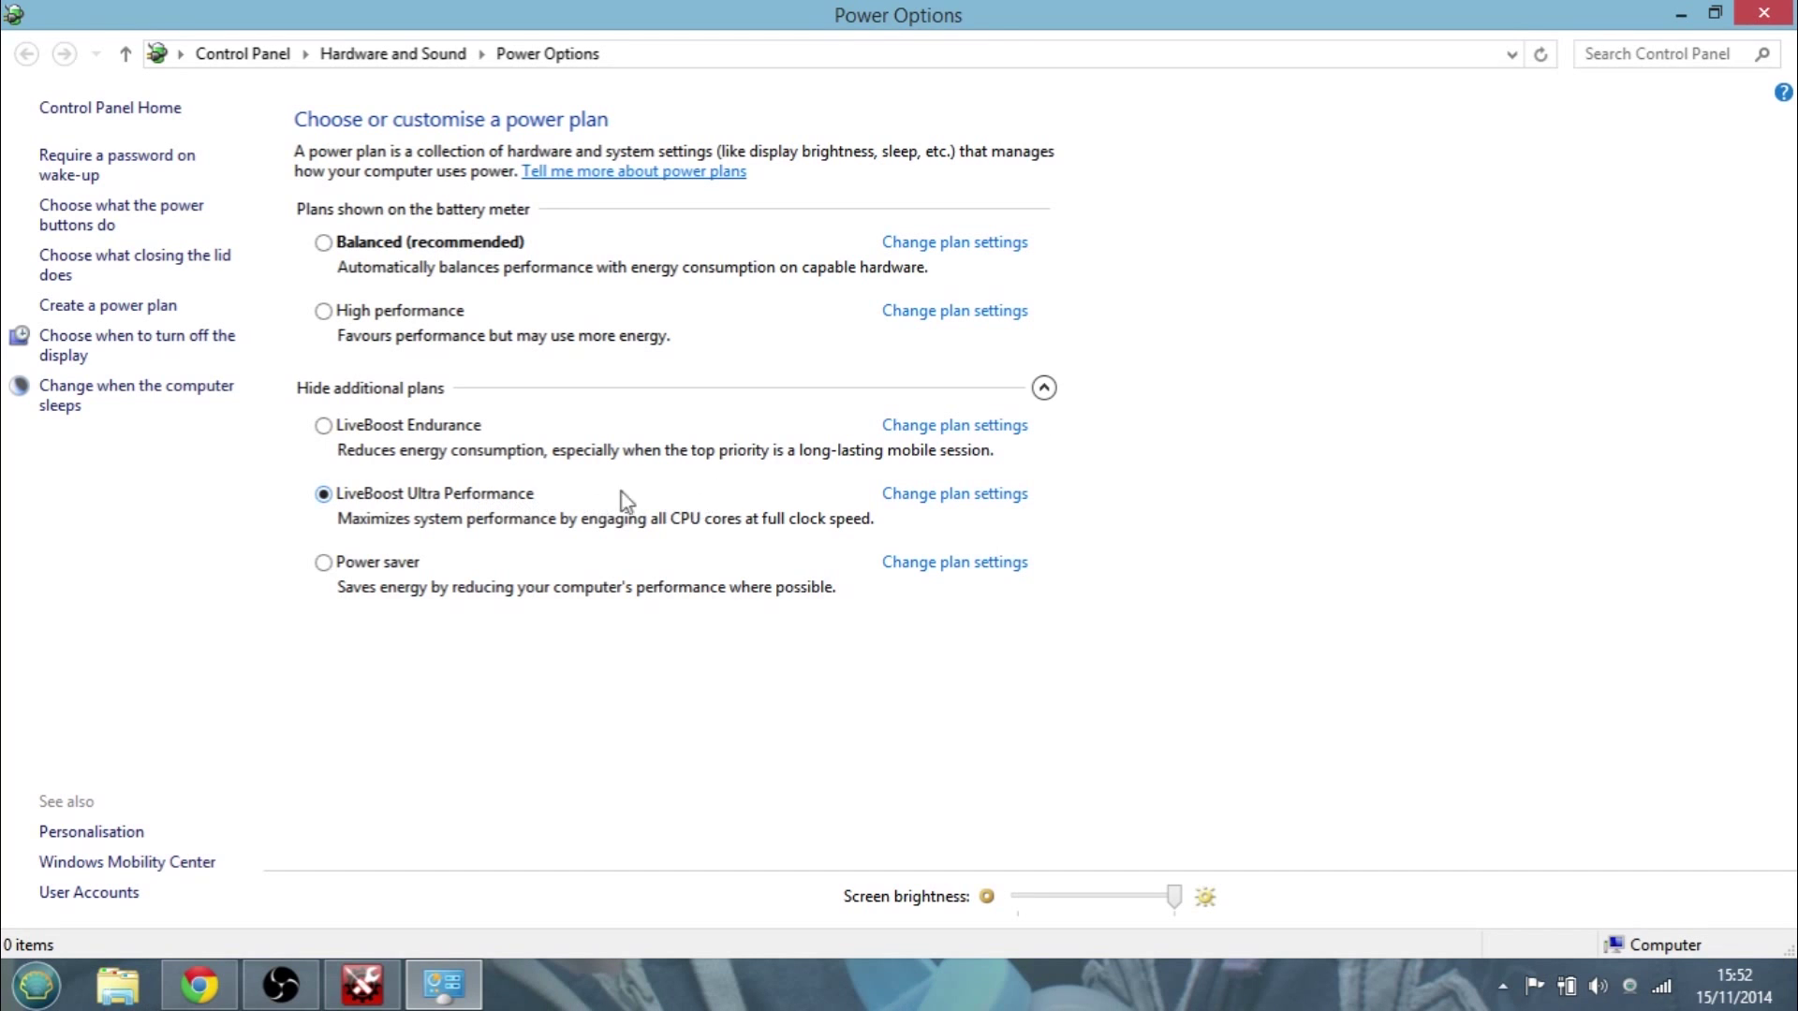
- Minimize Power Options and System Mechanic to reveal the desktop
click(1682, 17)
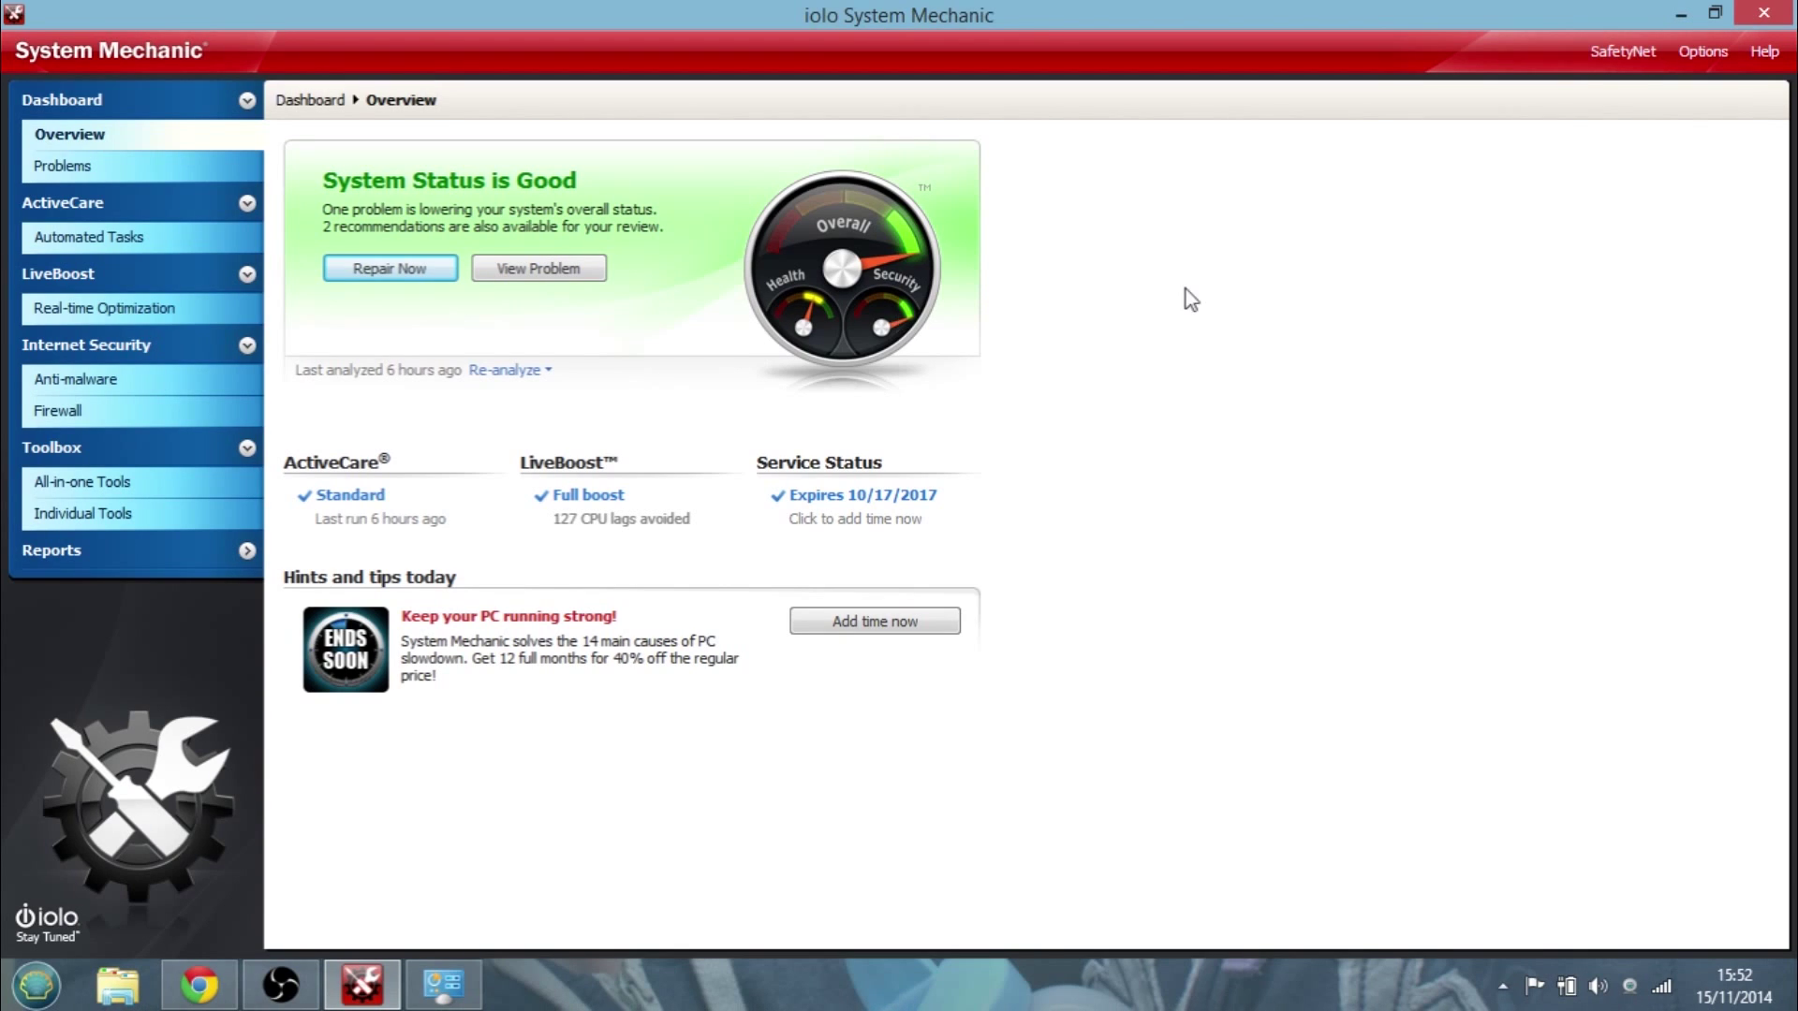
click(1715, 12)
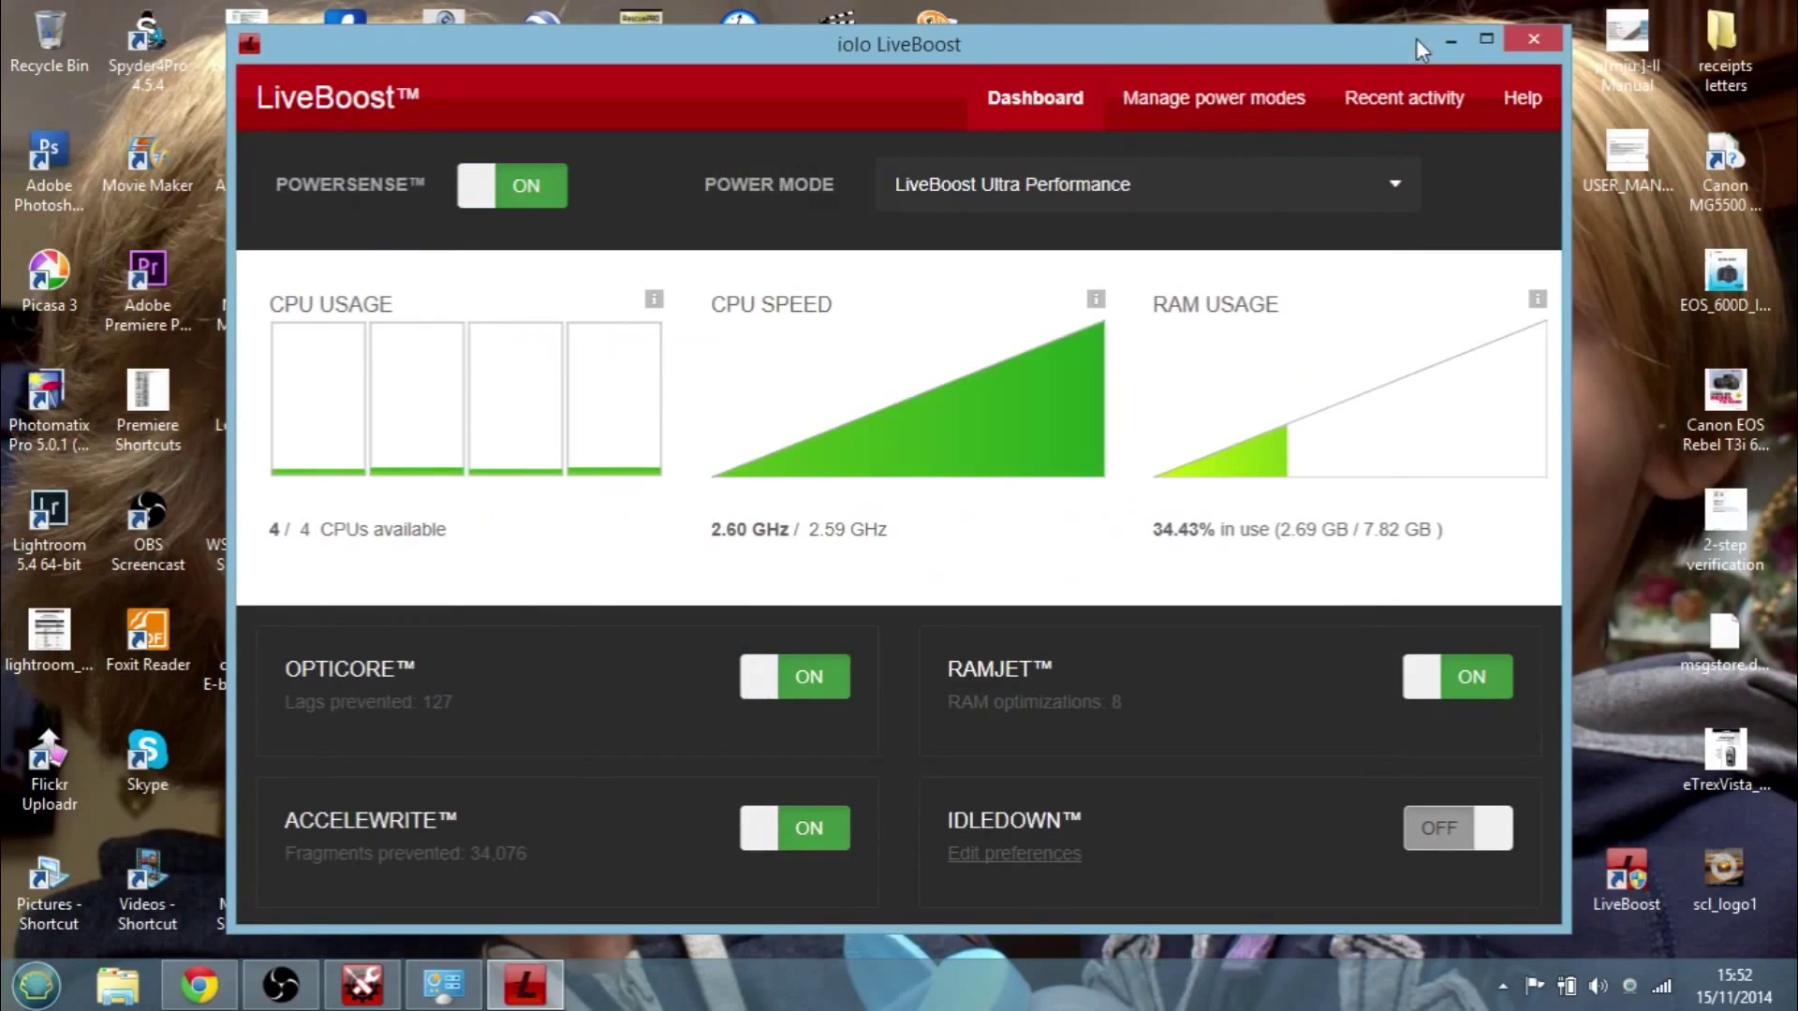
- Maximize the LiveBoost window, then bring System Mechanic back in front
click(1482, 41)
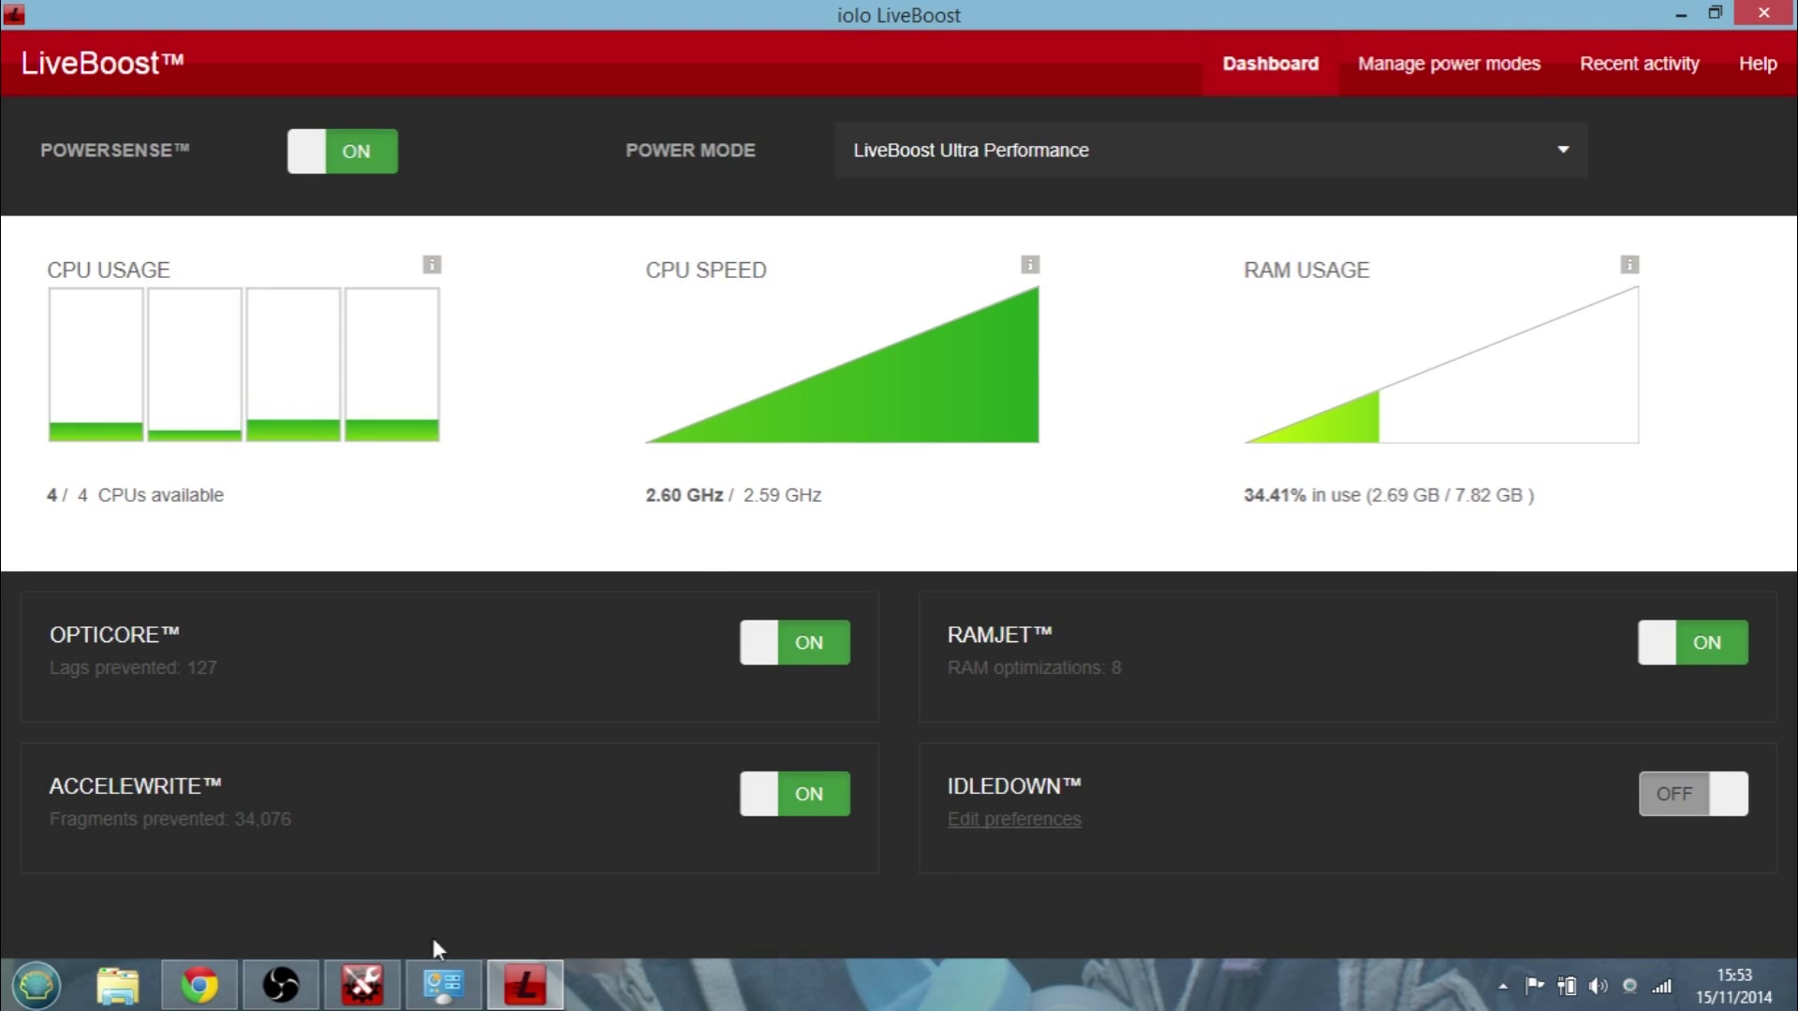
click(362, 983)
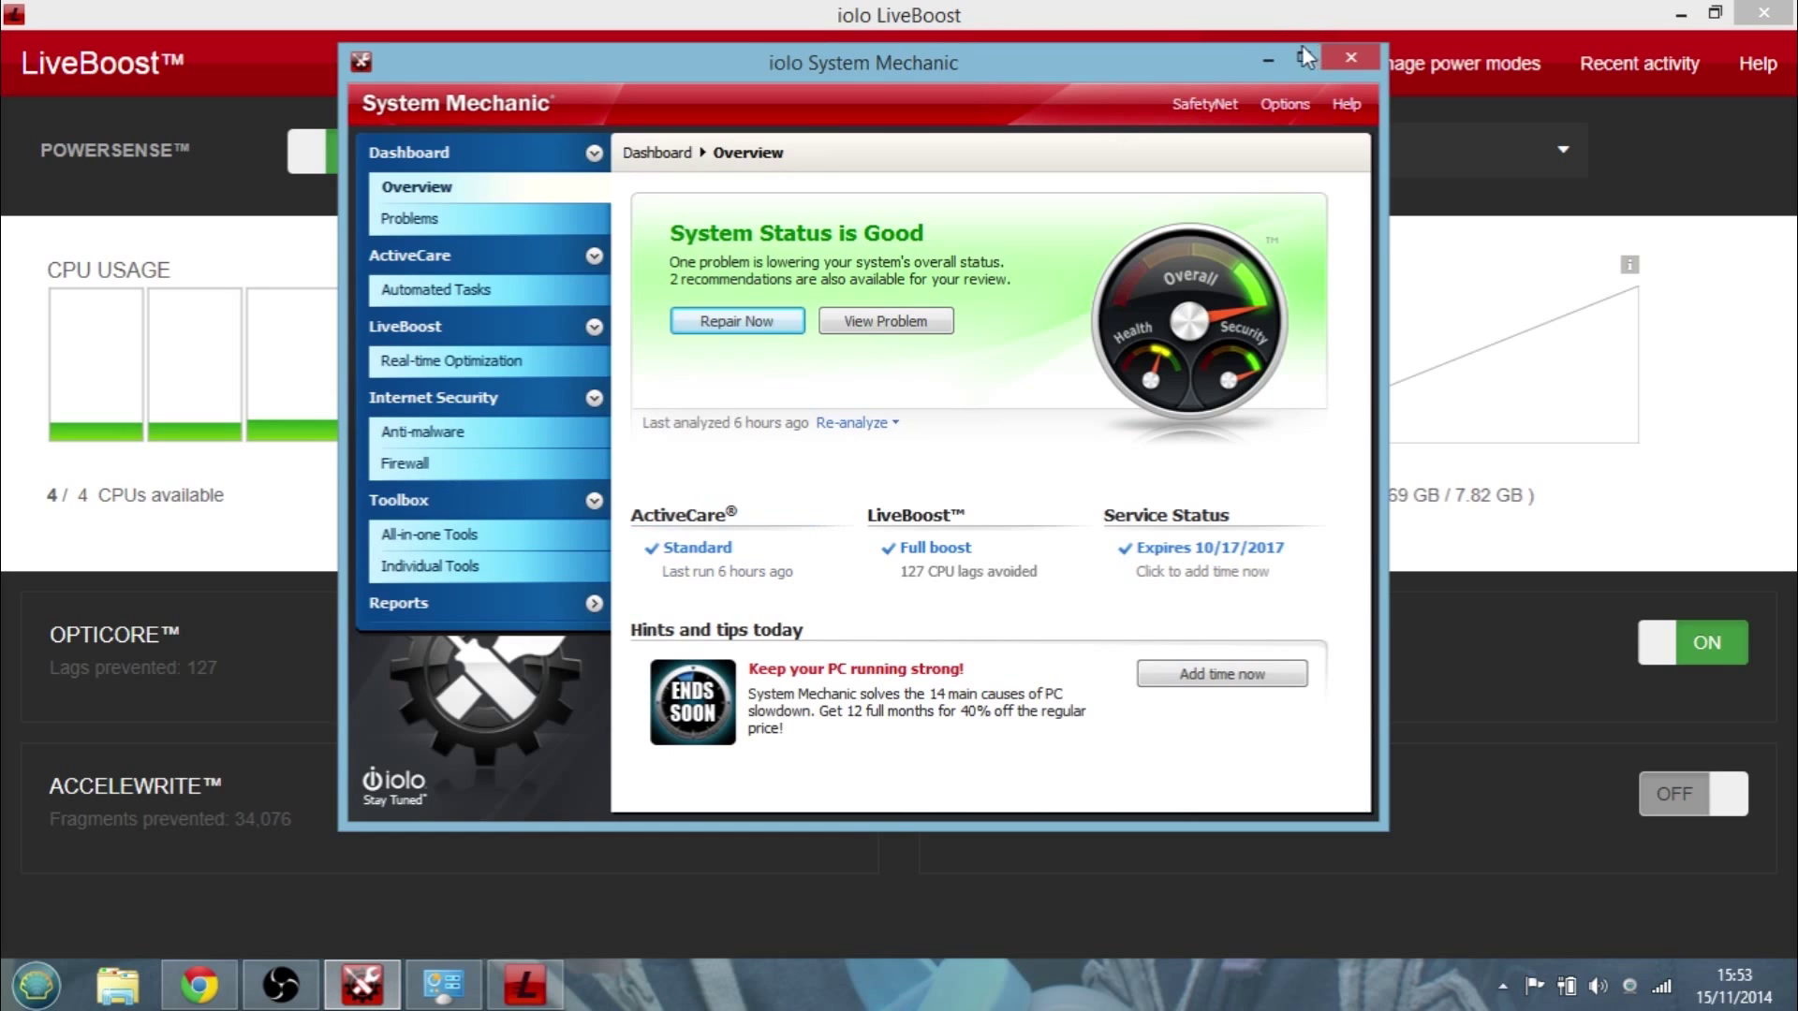
- Maximize the System Mechanic window over LiveBoost
click(1302, 58)
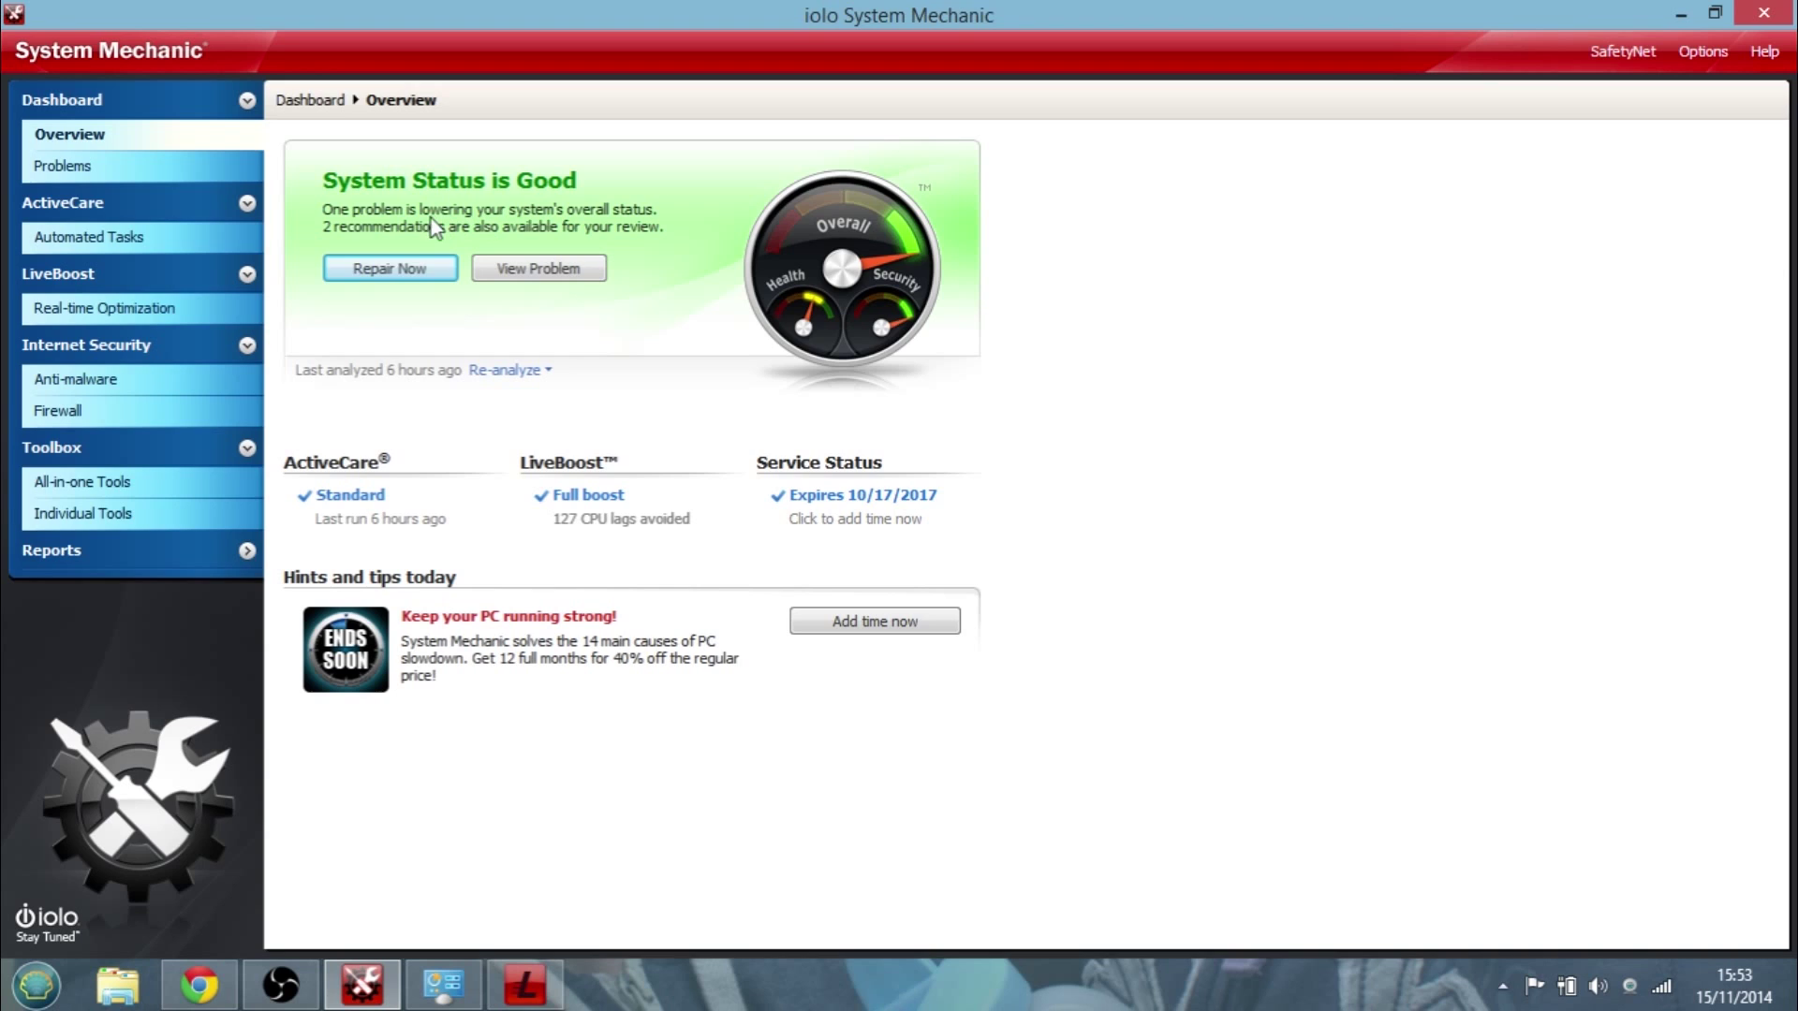
click(398, 268)
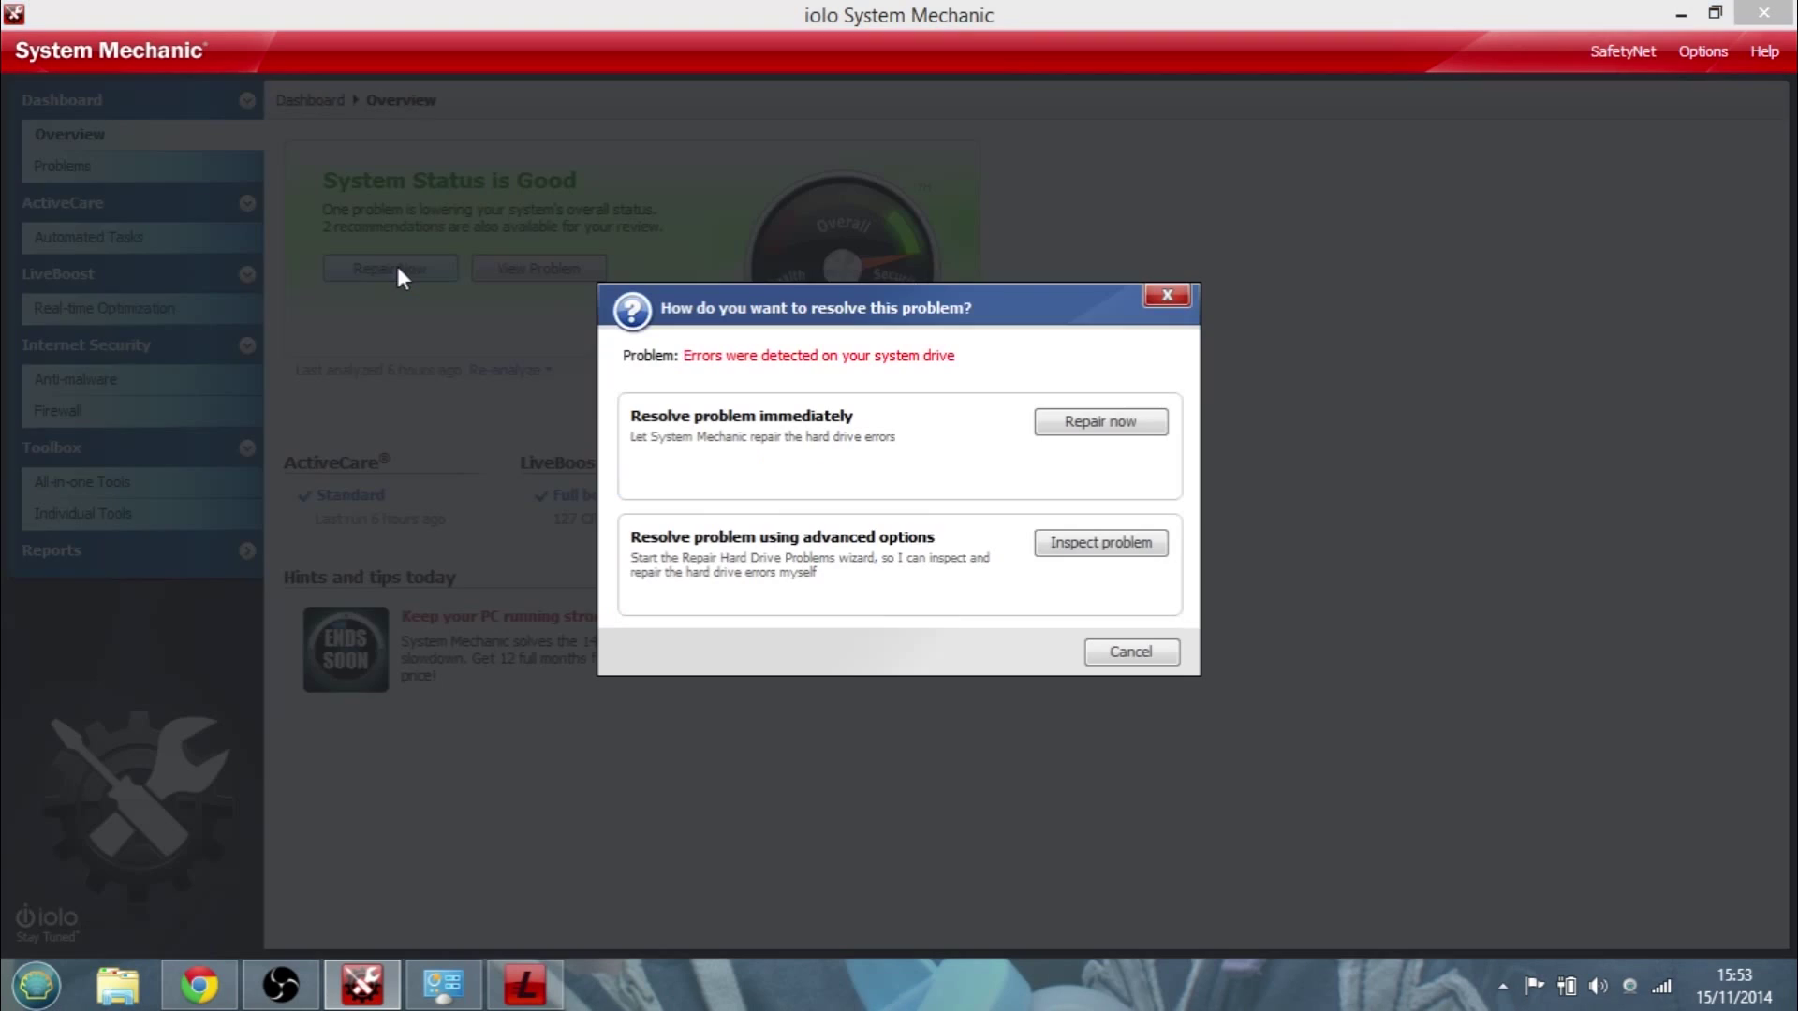
click(1167, 298)
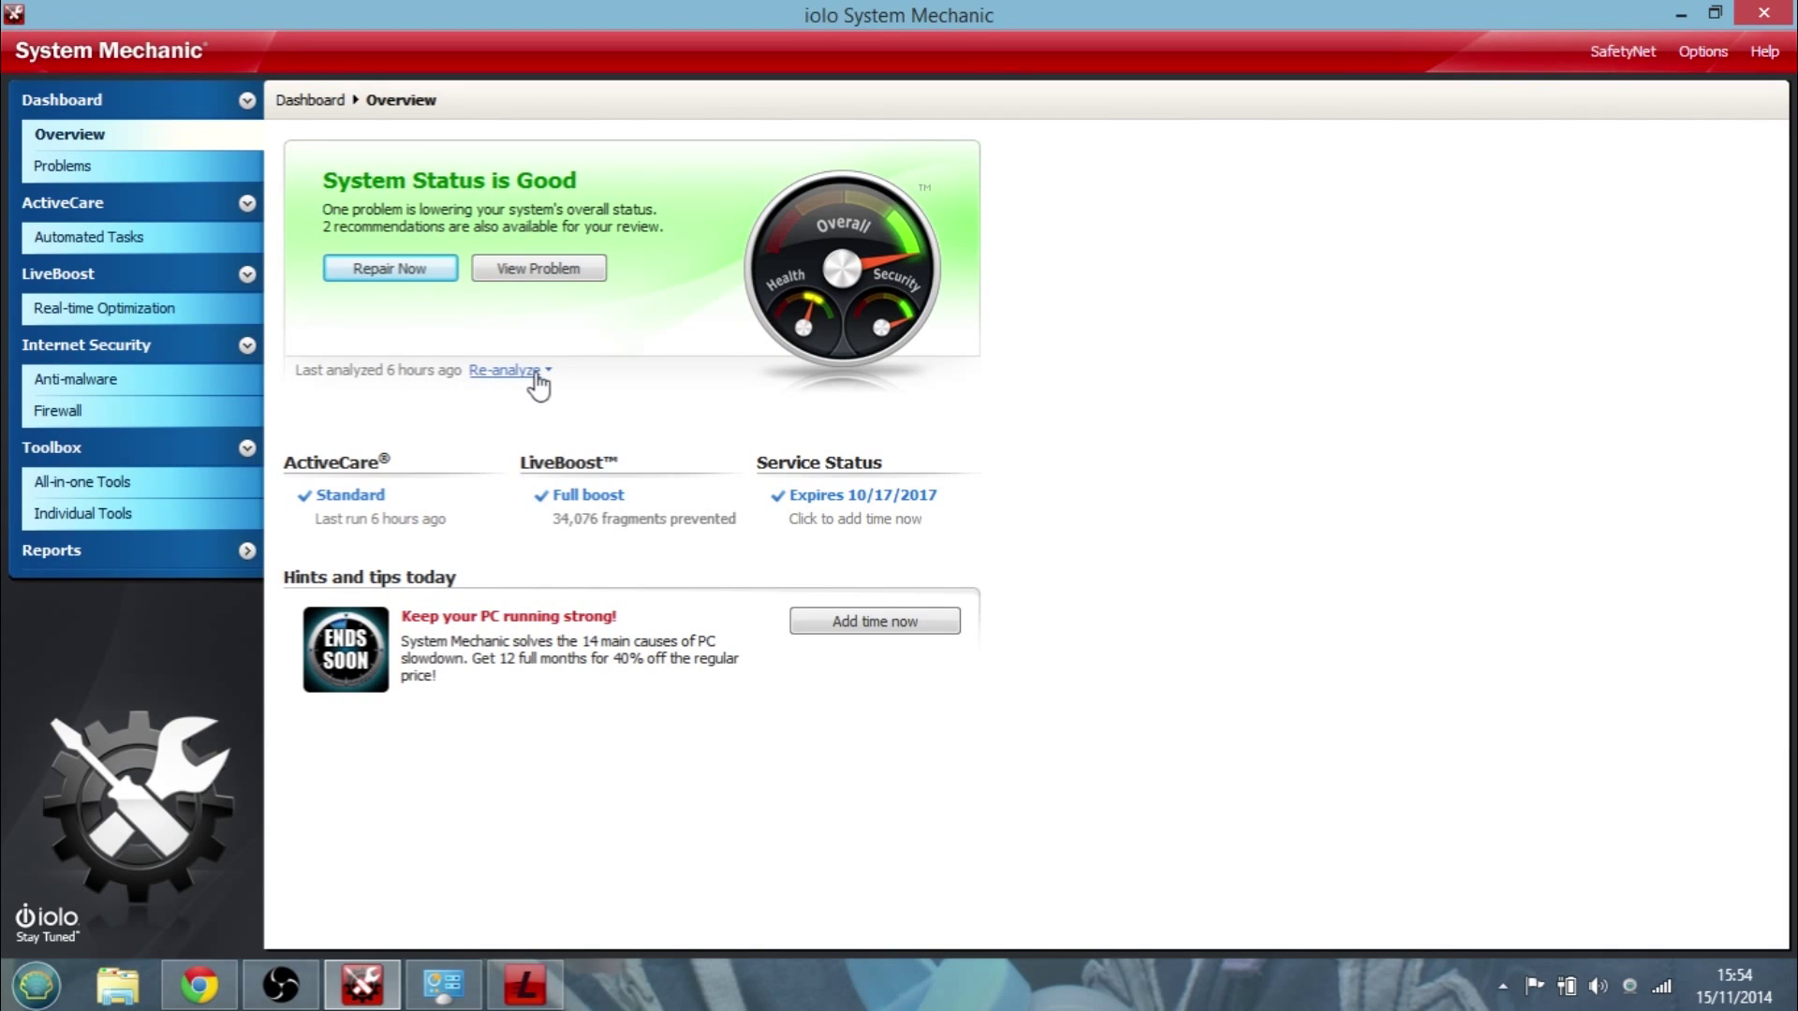
click(128, 174)
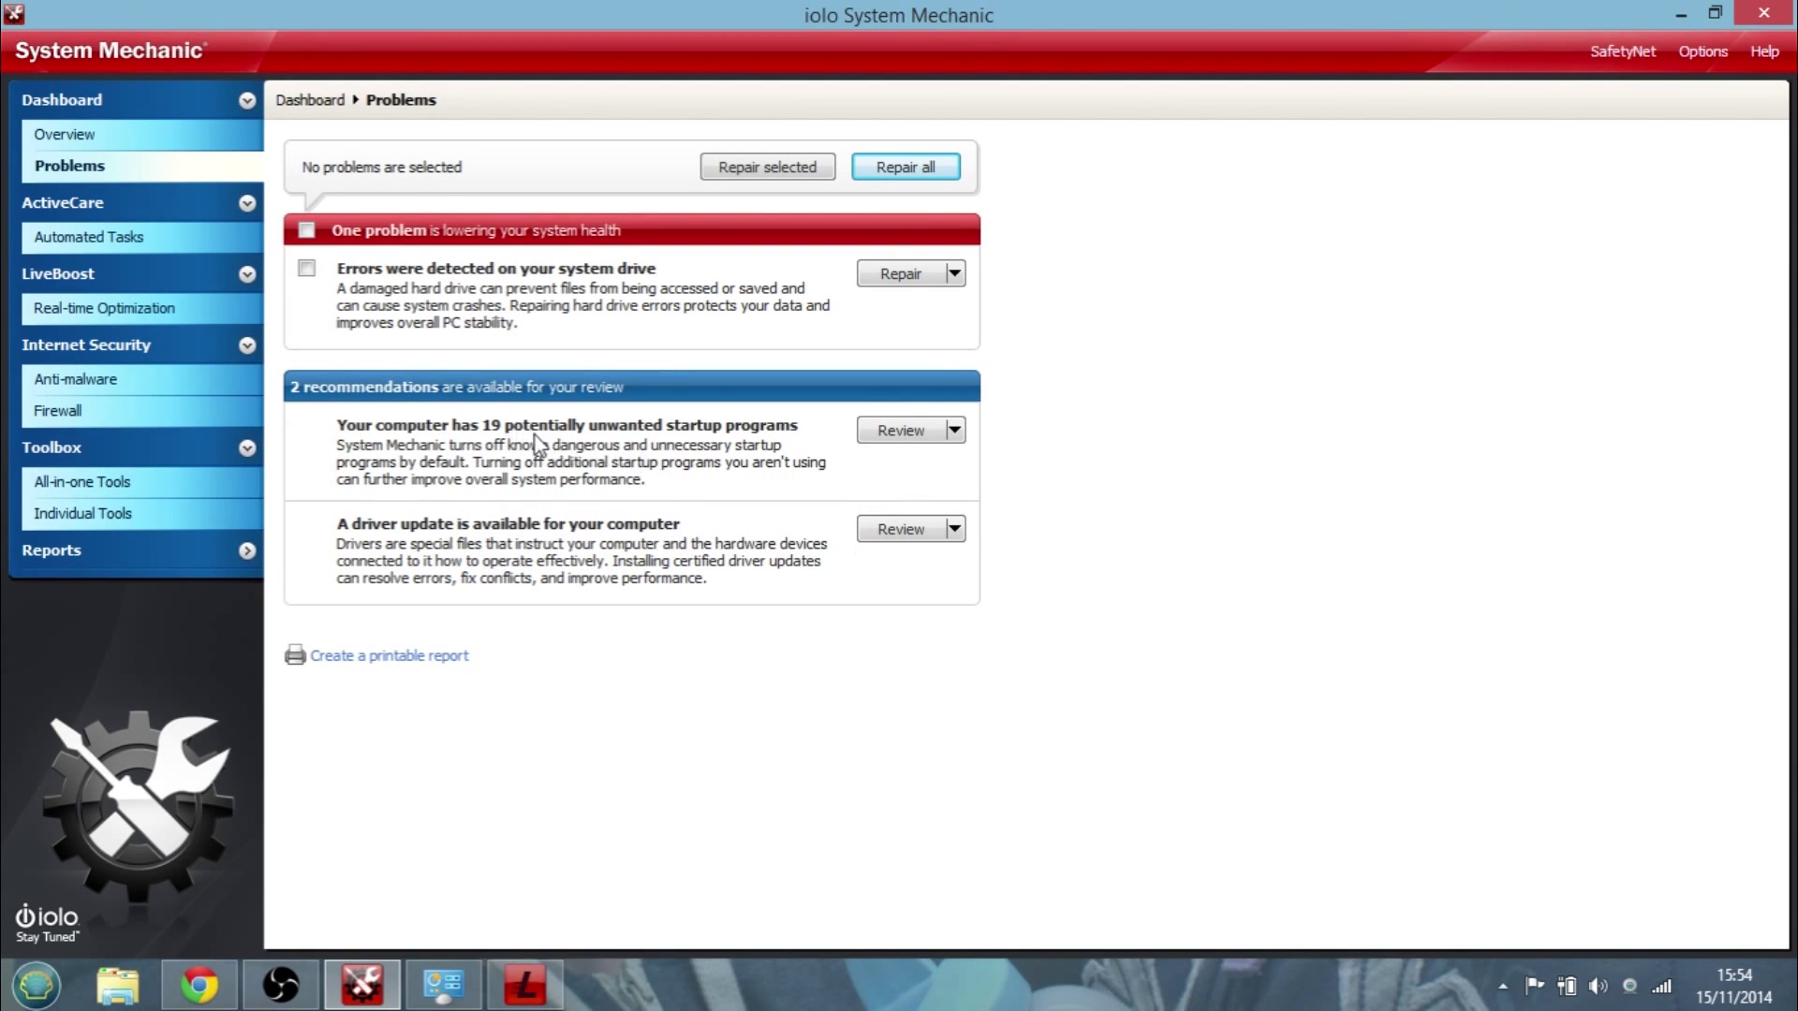
- Open the review of the 19 potentially unwanted startup programs
click(899, 431)
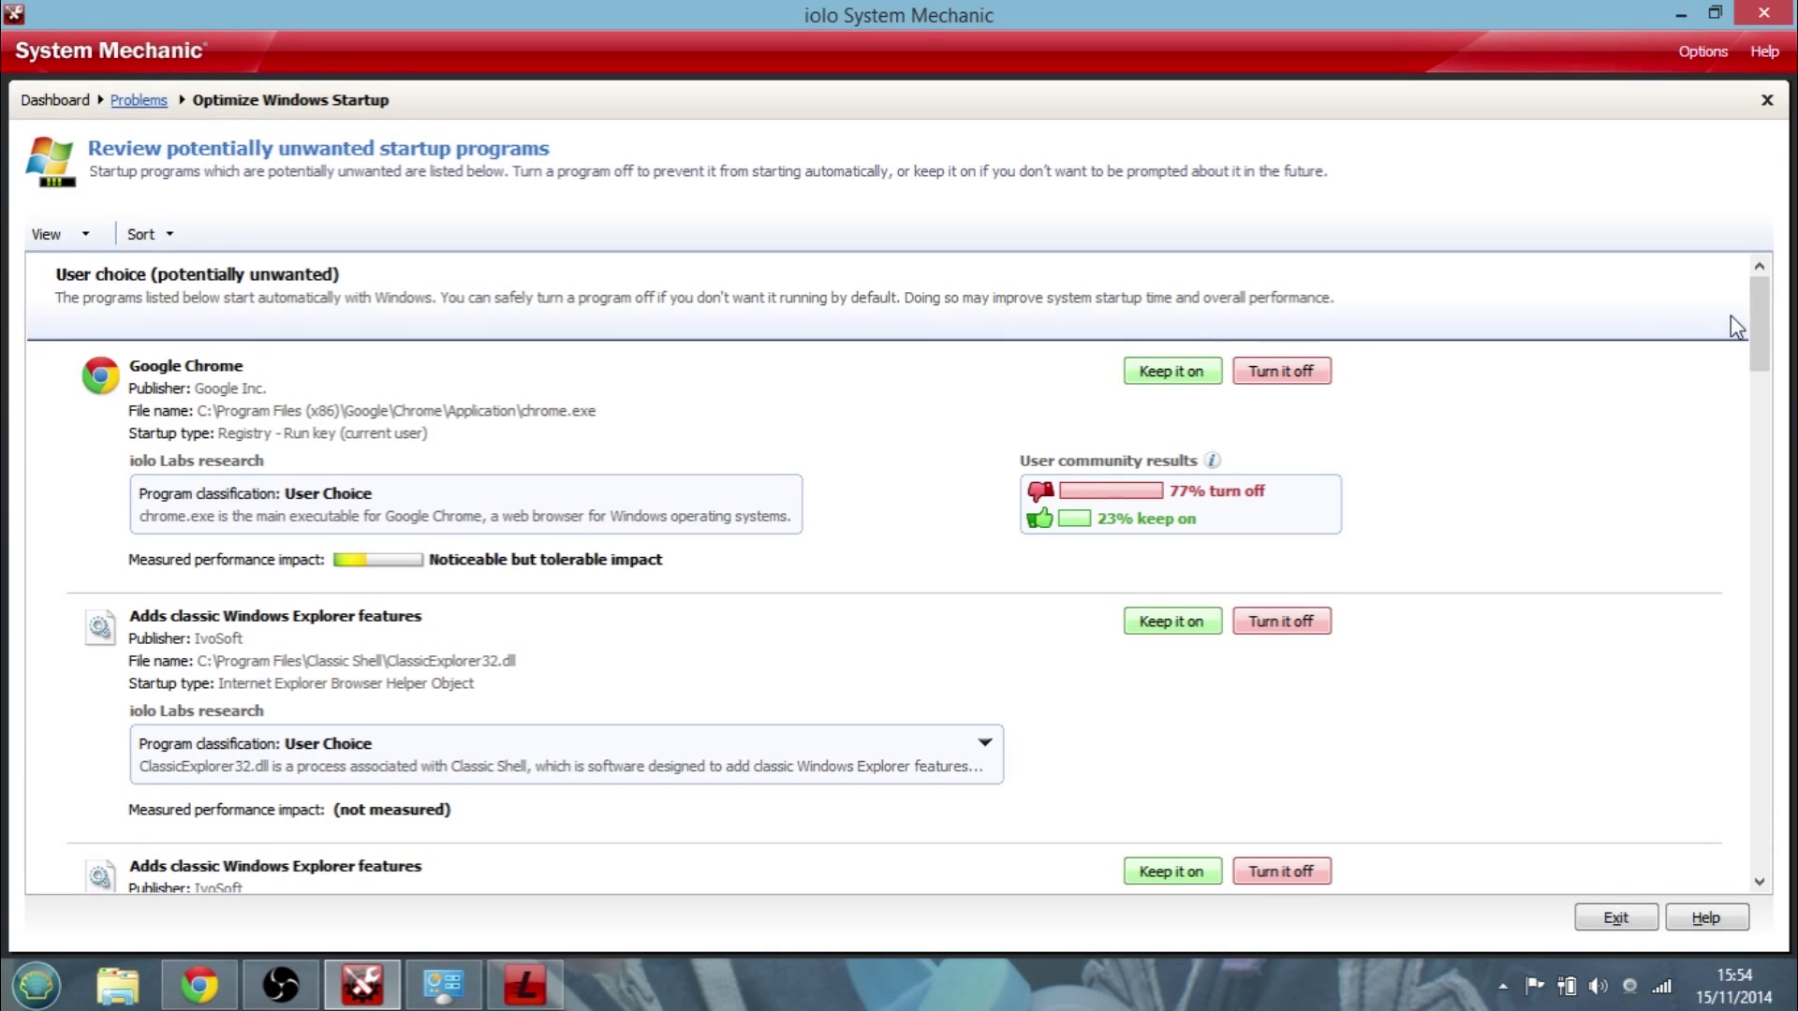
drag(1759, 313, 1758, 323)
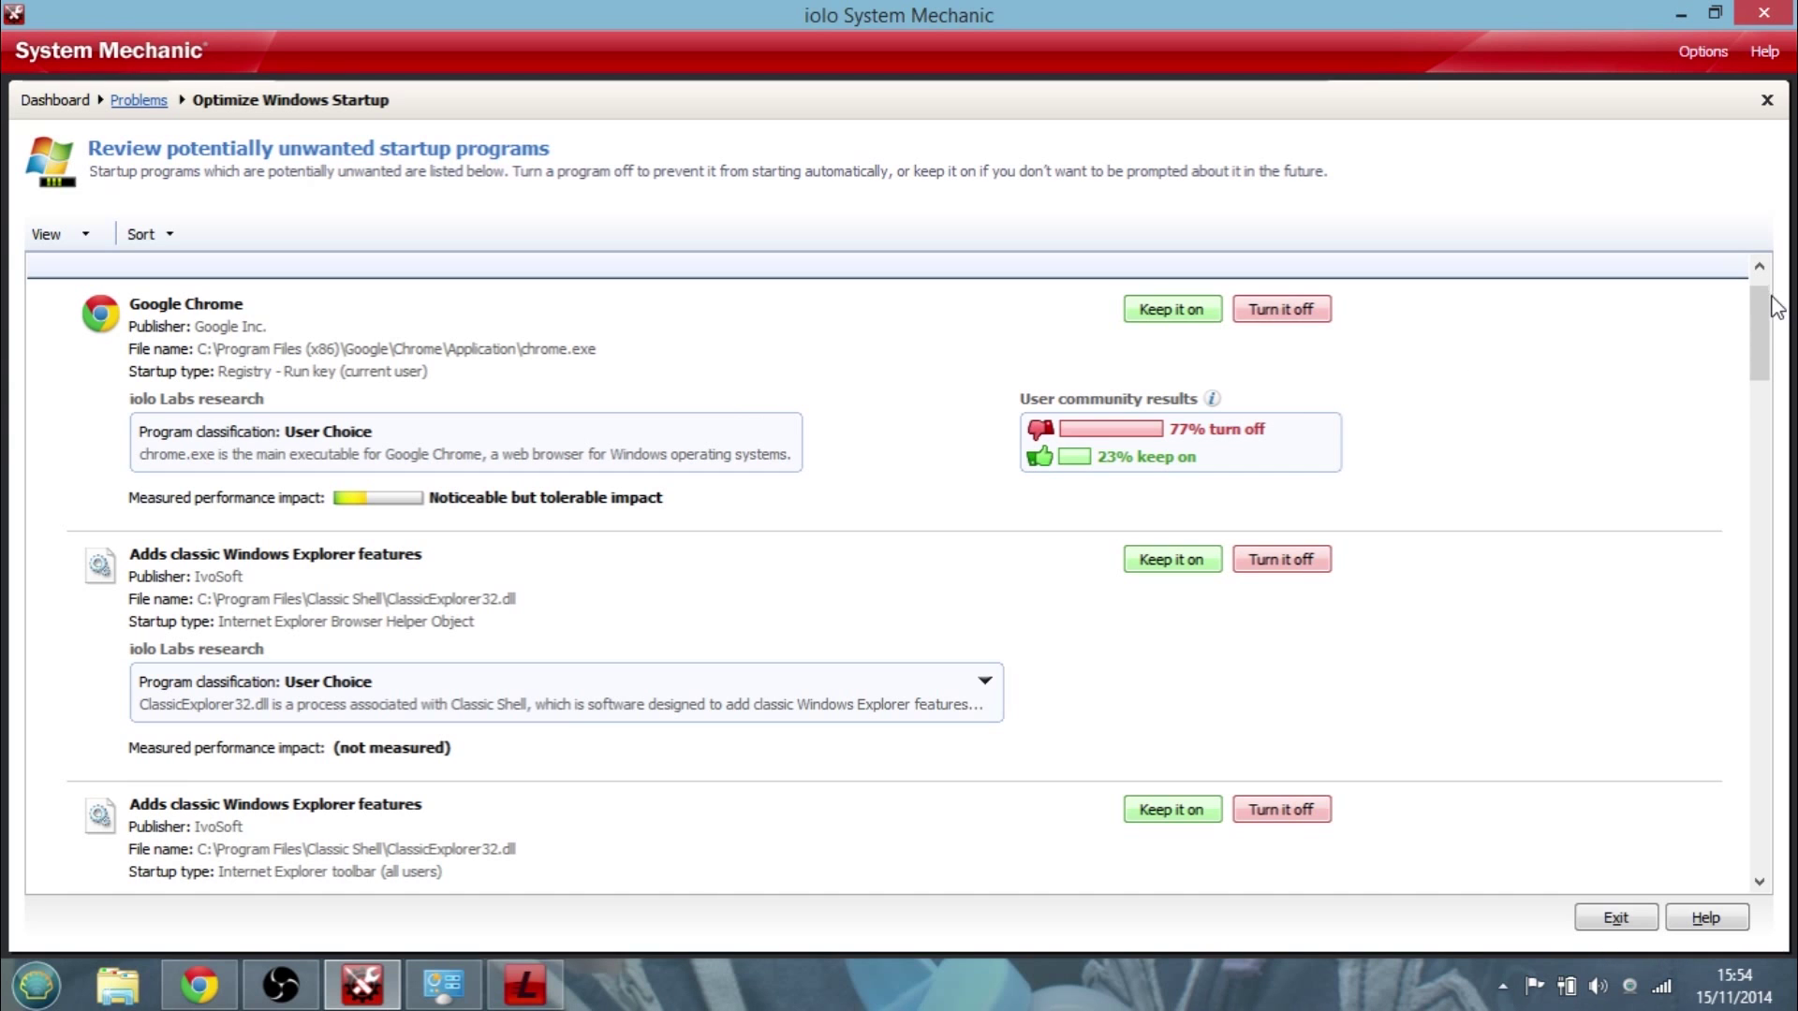
drag(1760, 307, 1767, 510)
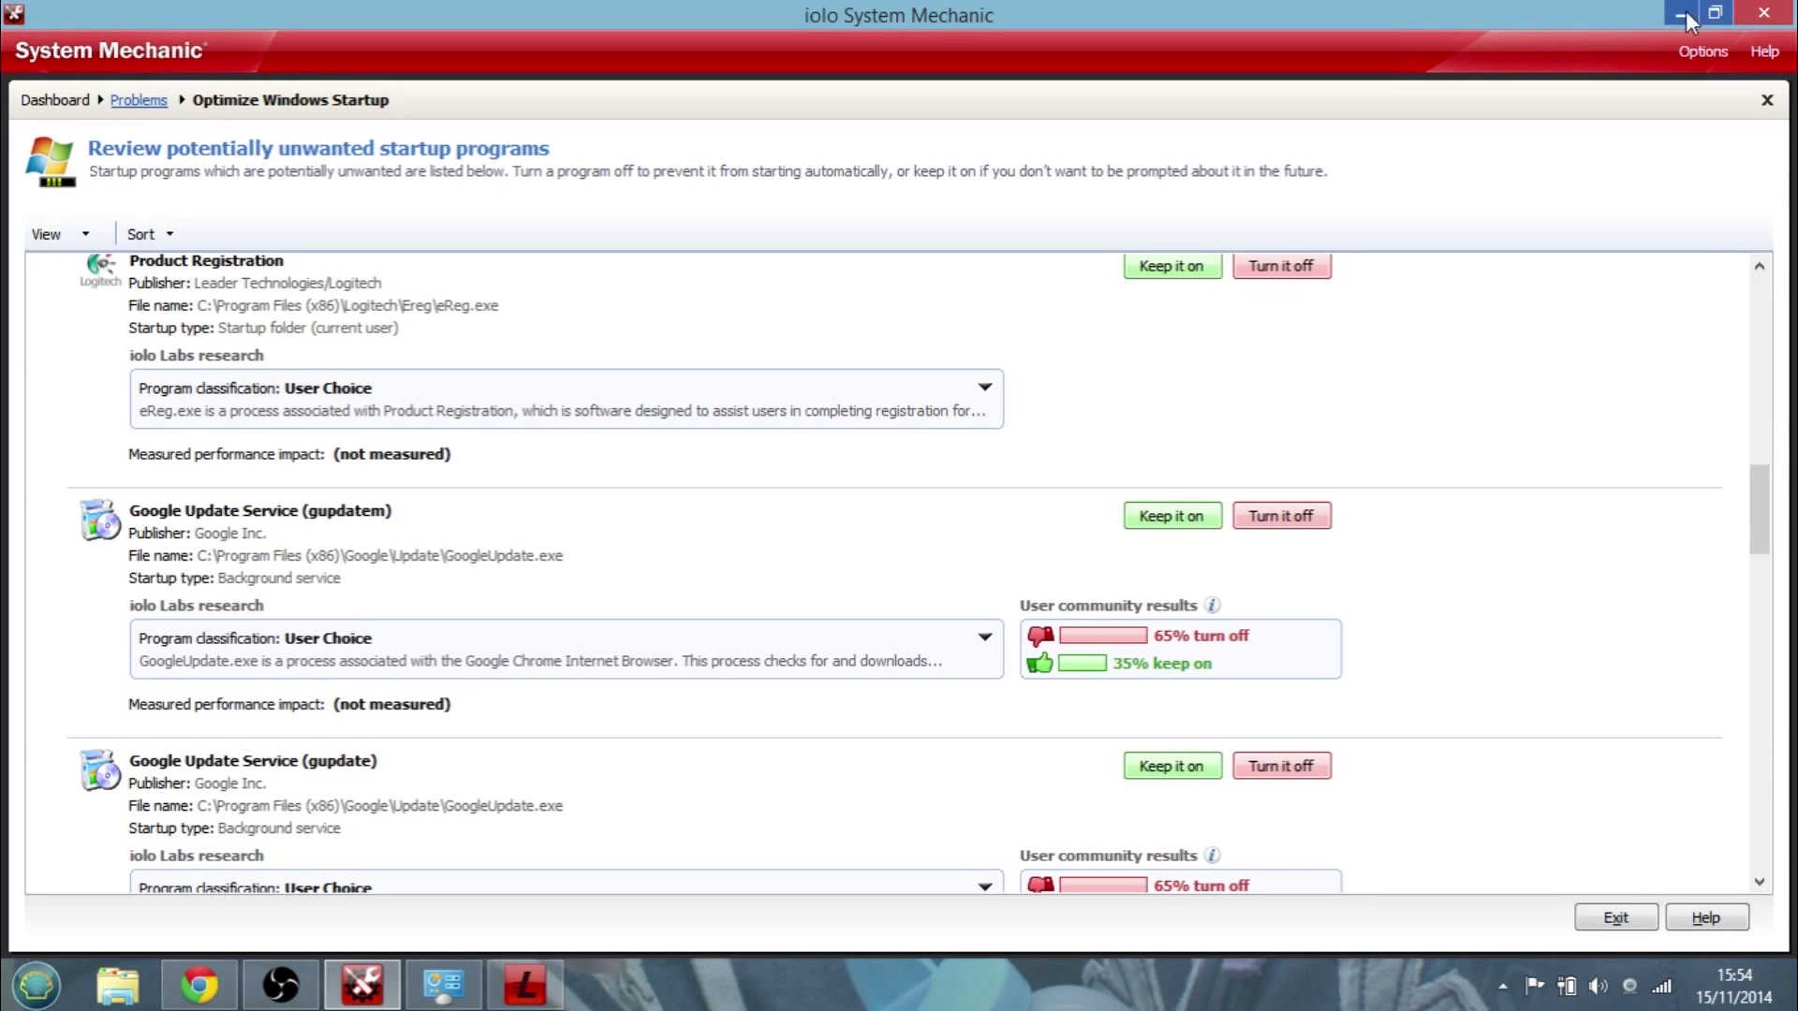
click(141, 103)
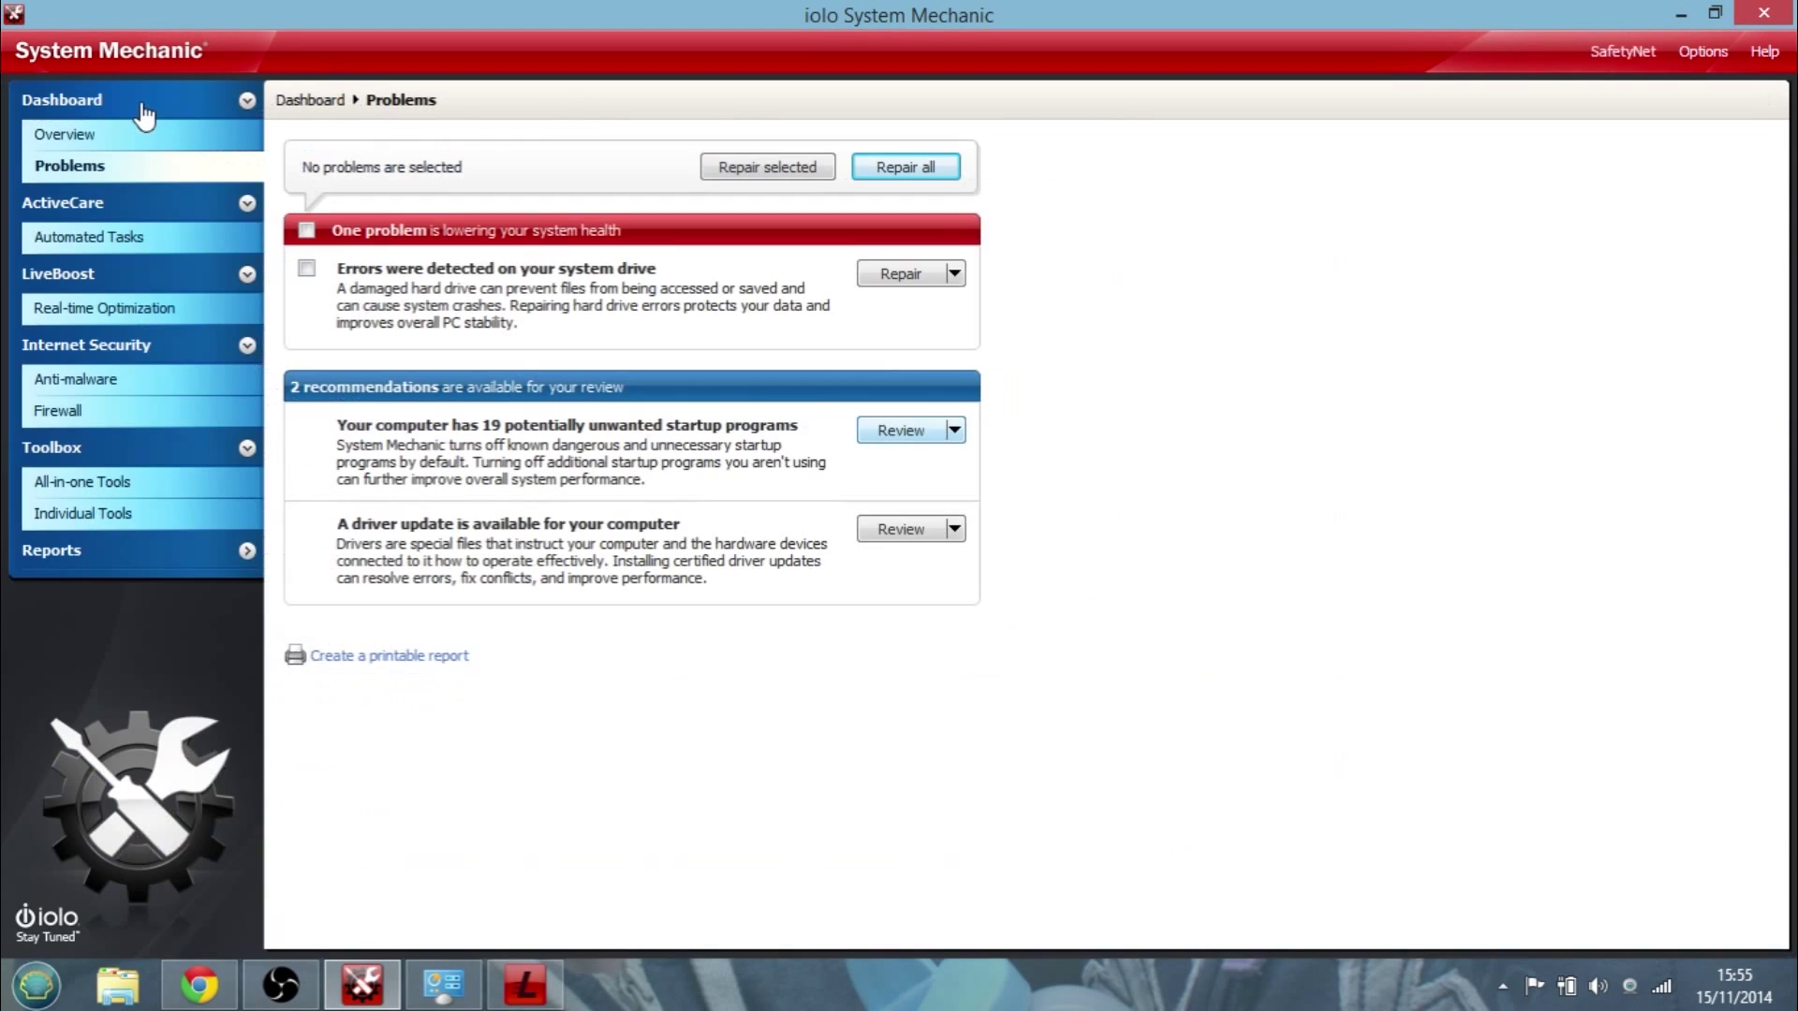
click(140, 240)
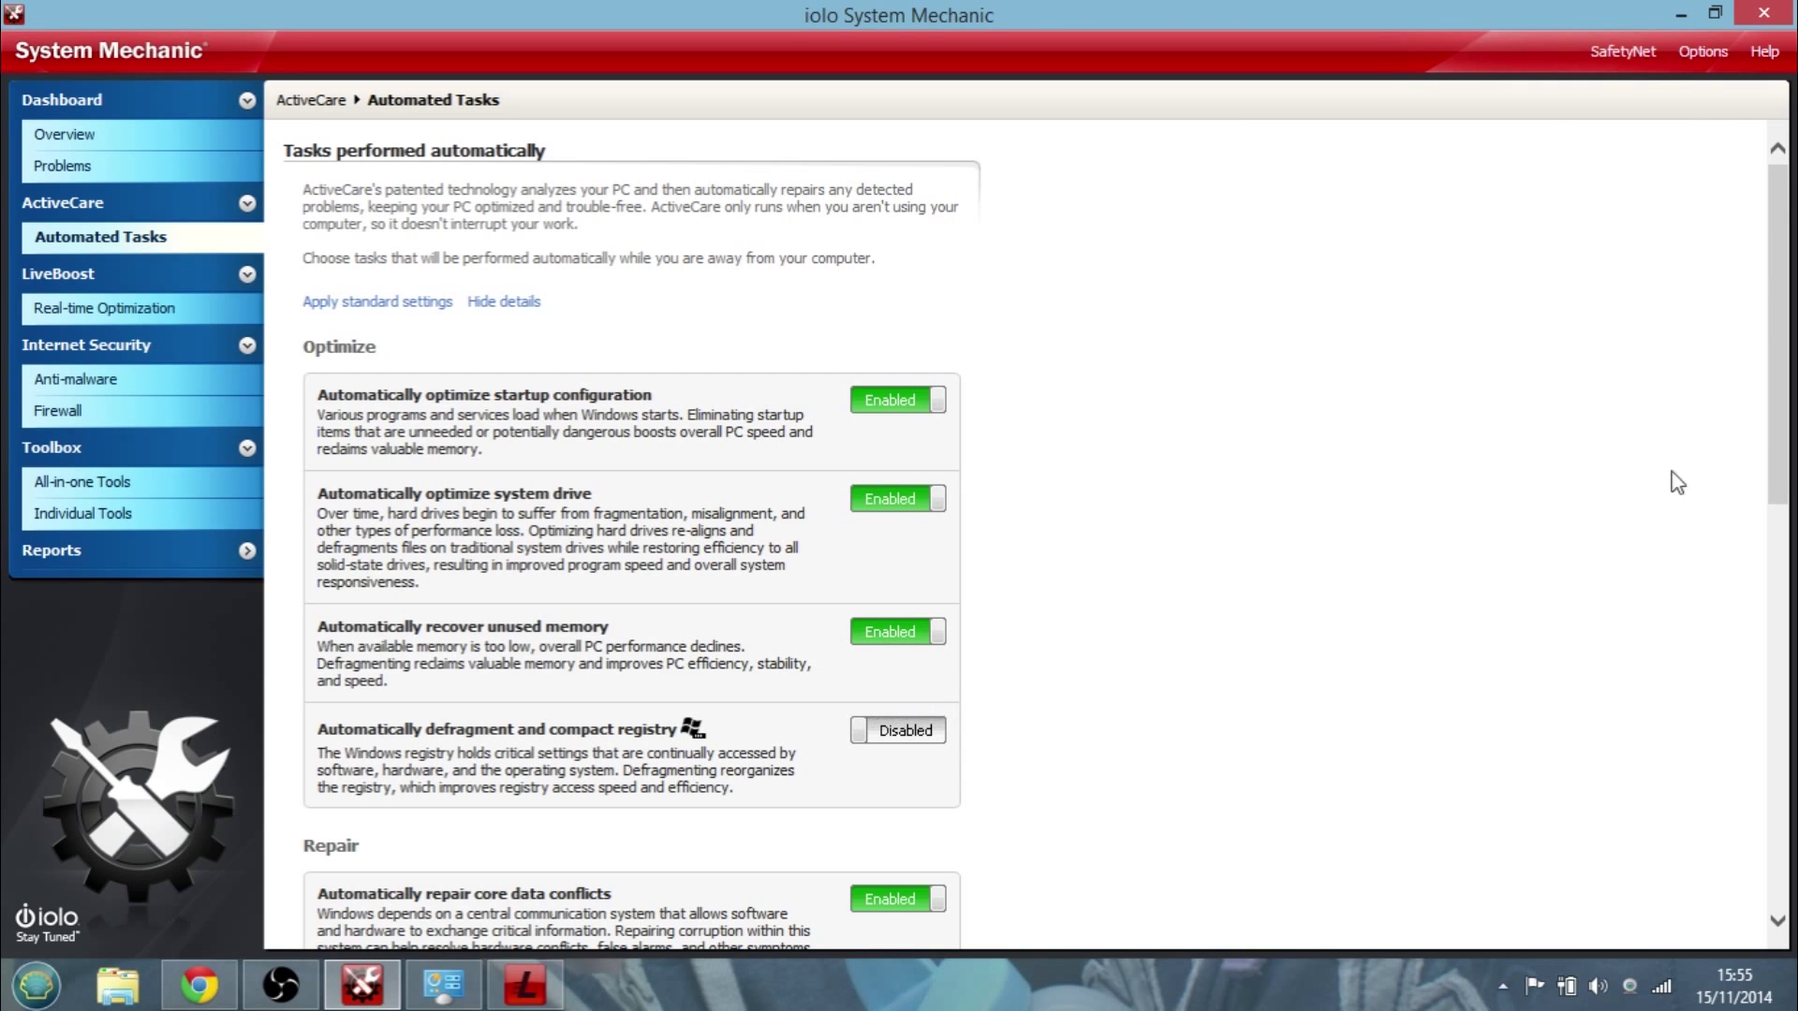
- Scroll through the Automated Tasks settings to review them
drag(1786, 450, 1784, 618)
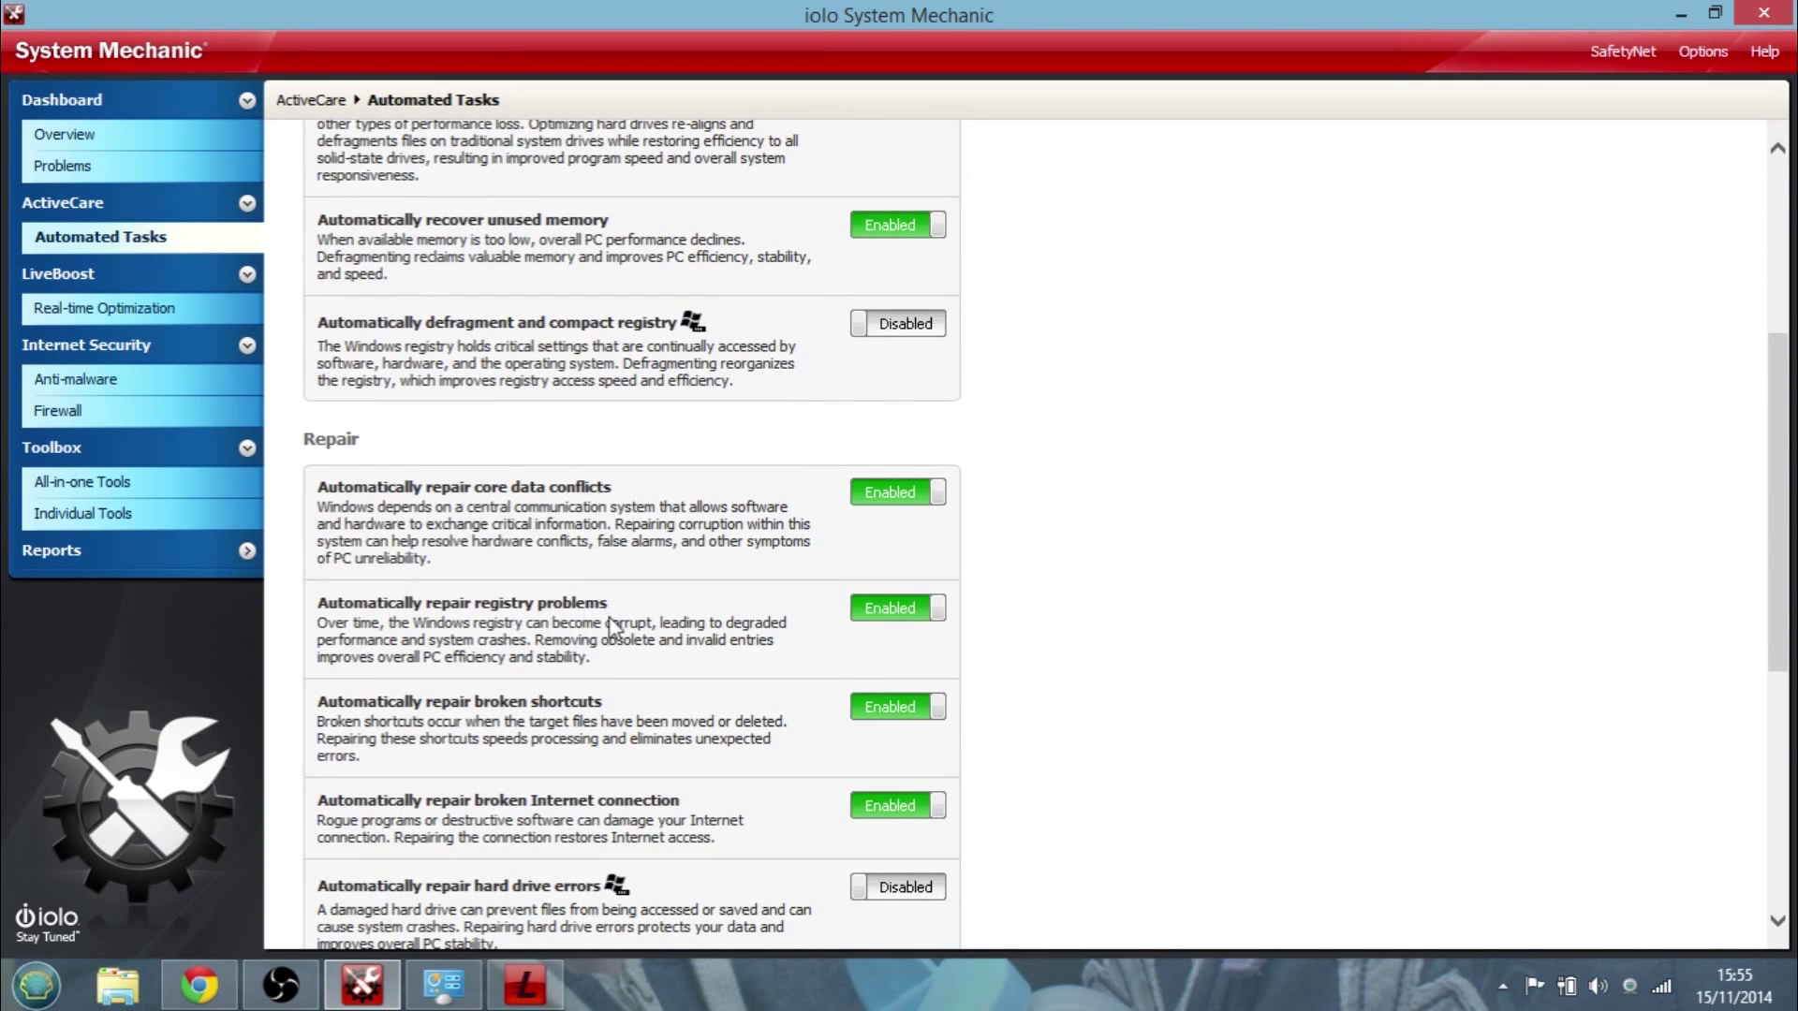
scroll(656, 744, down, 2)
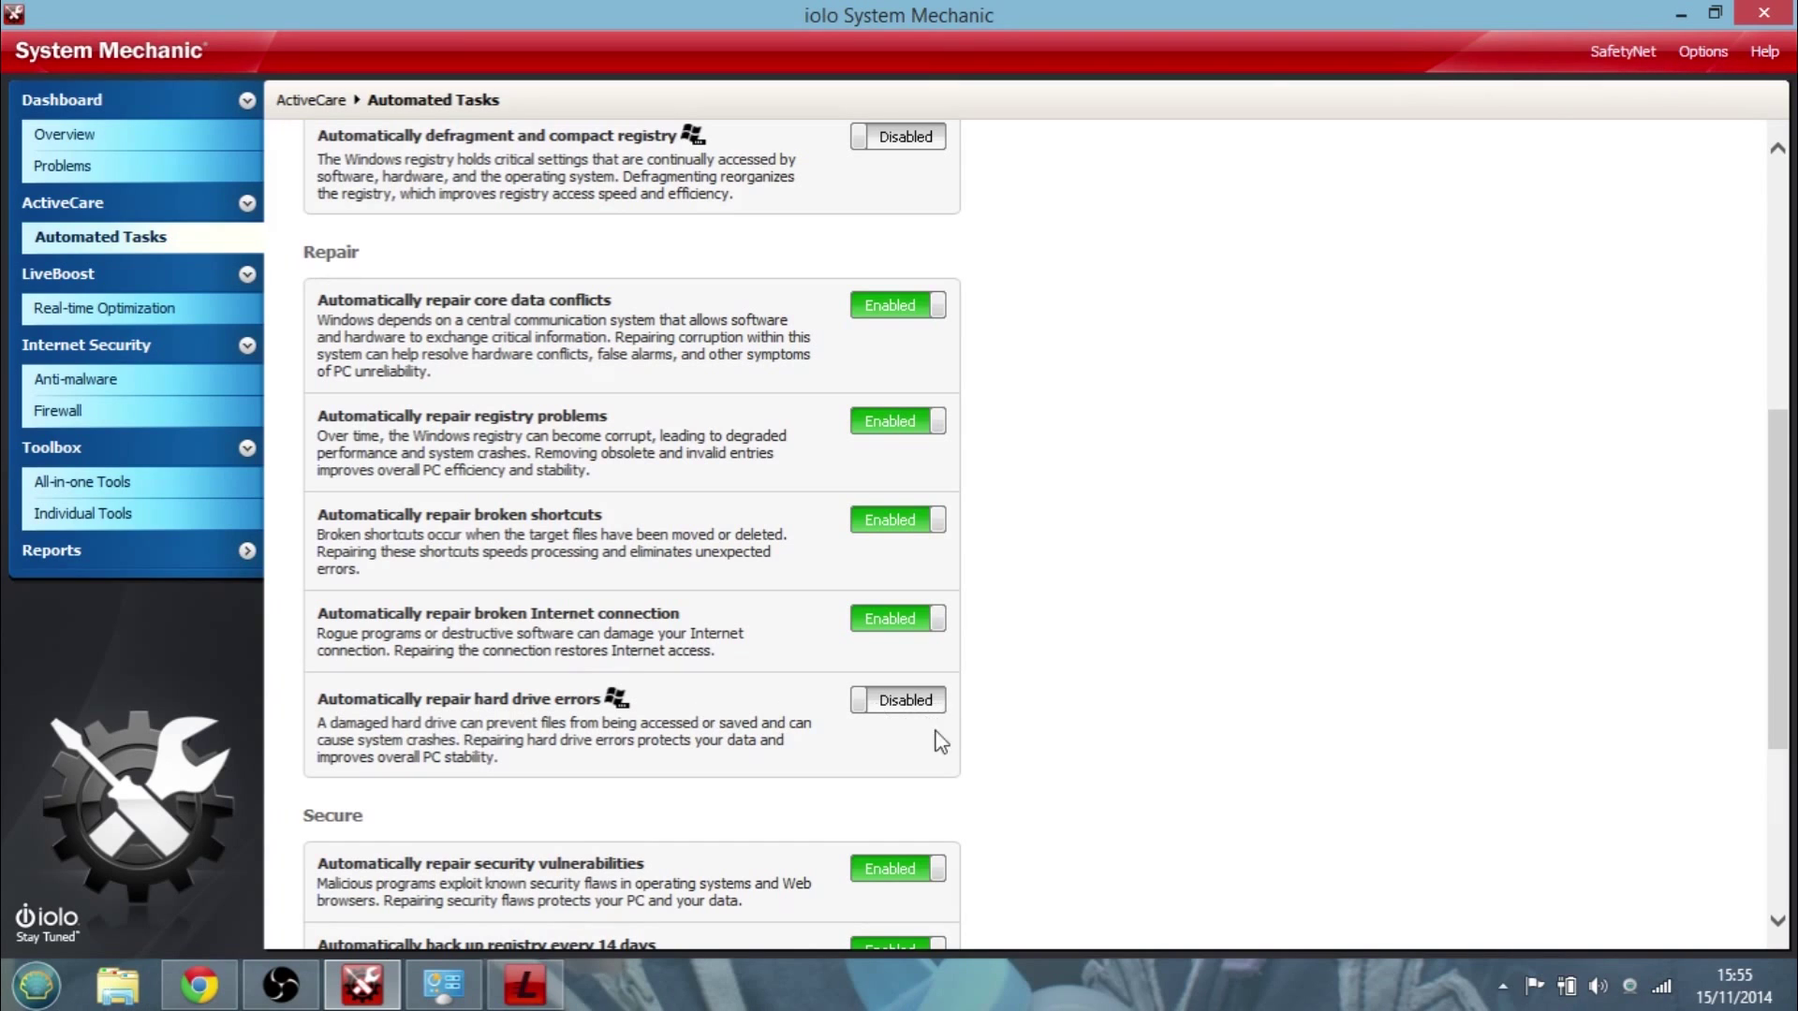
scroll(776, 713, down, 3)
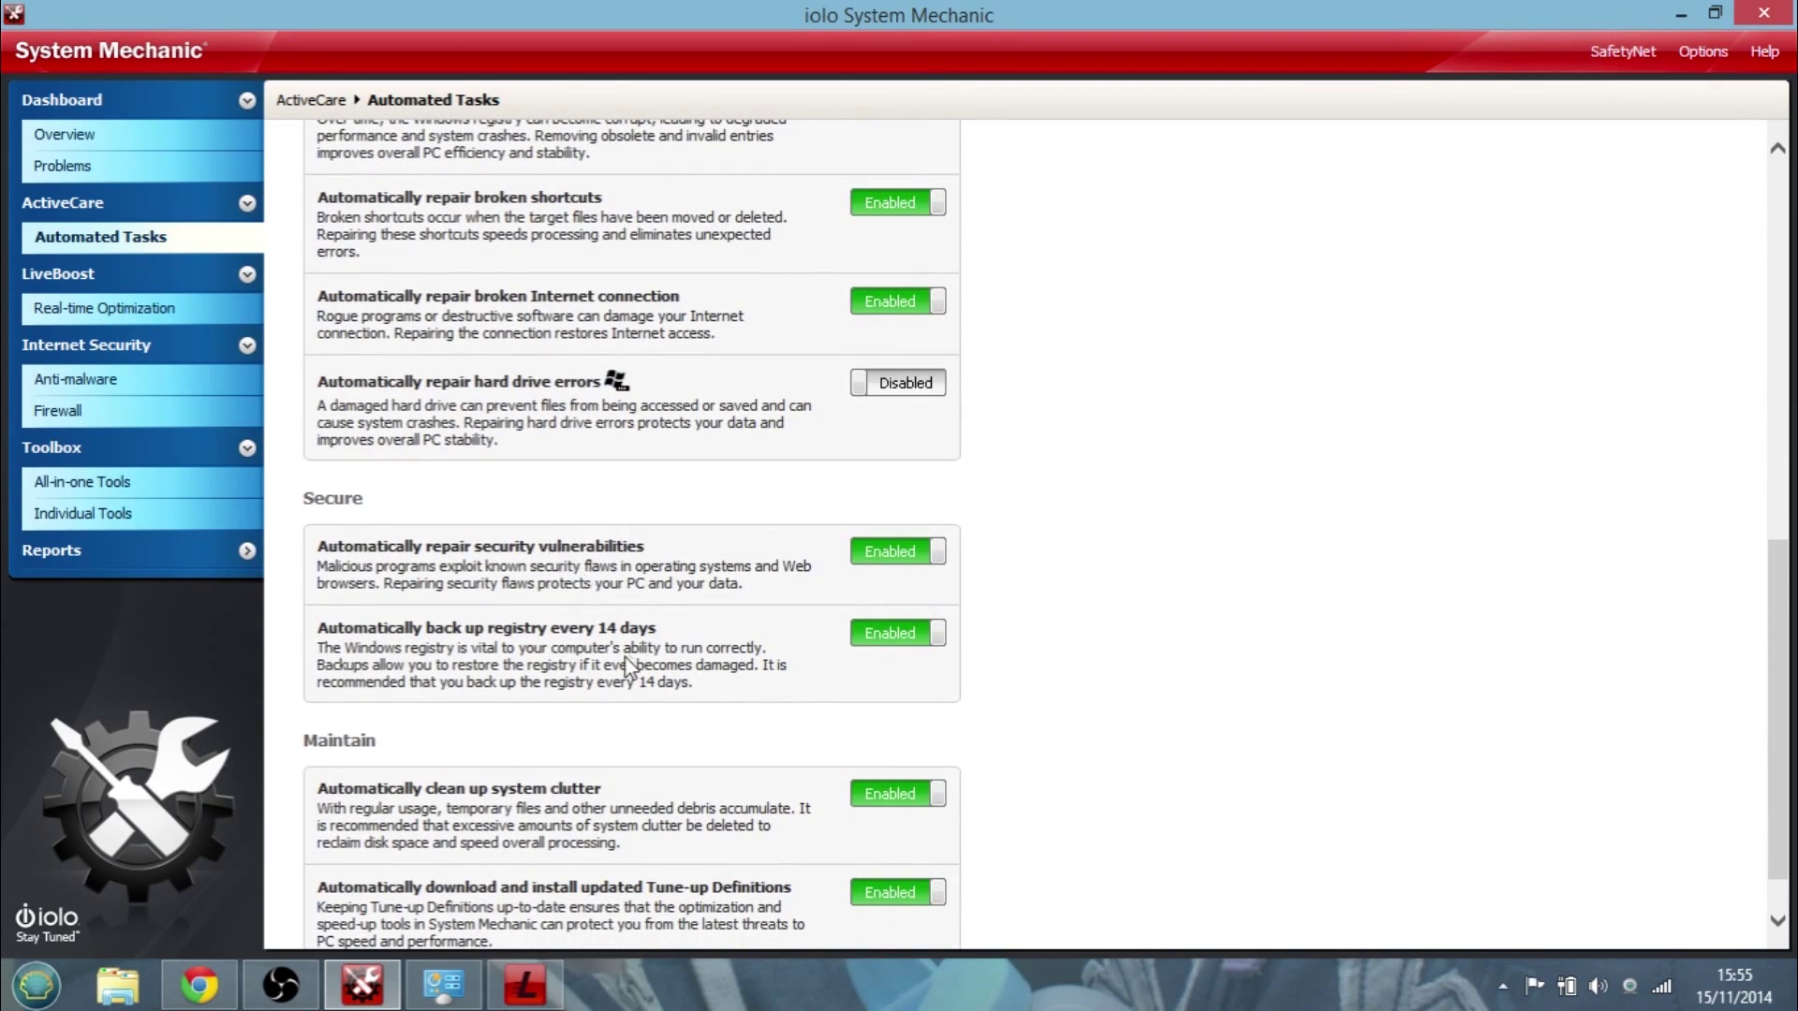
scroll(620, 691, down, 1)
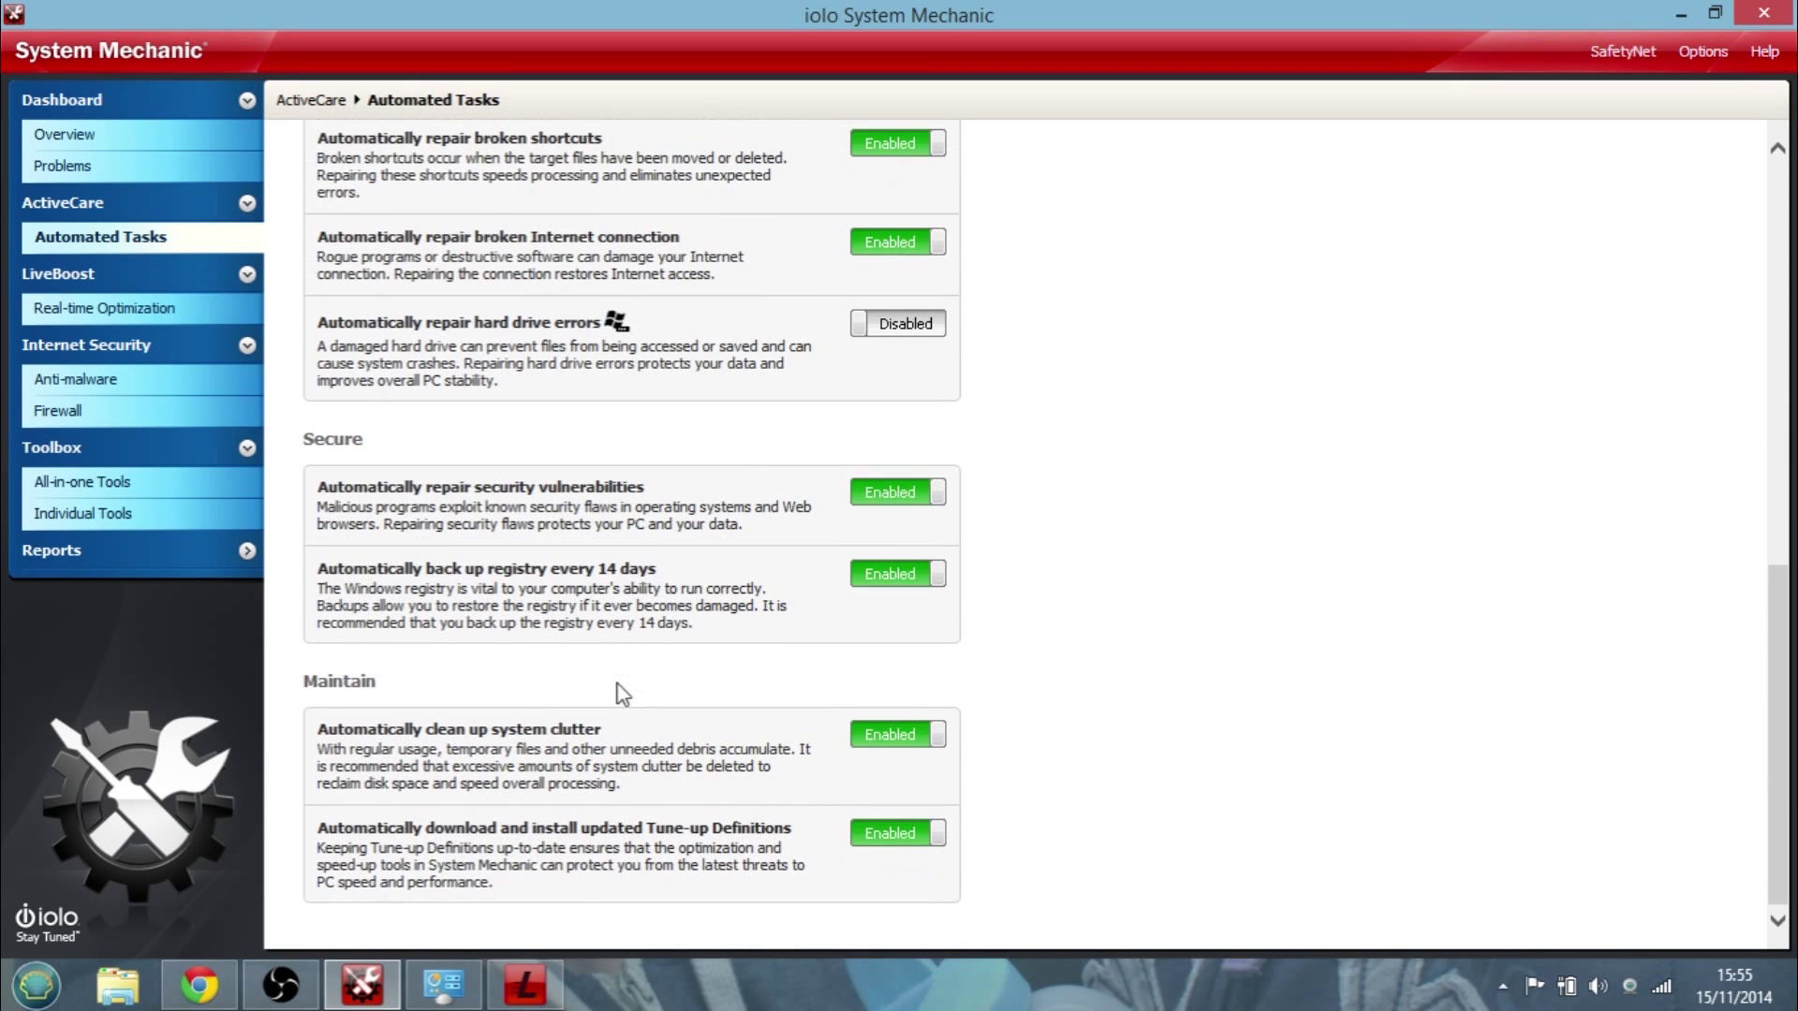
scroll(540, 712, up, 6)
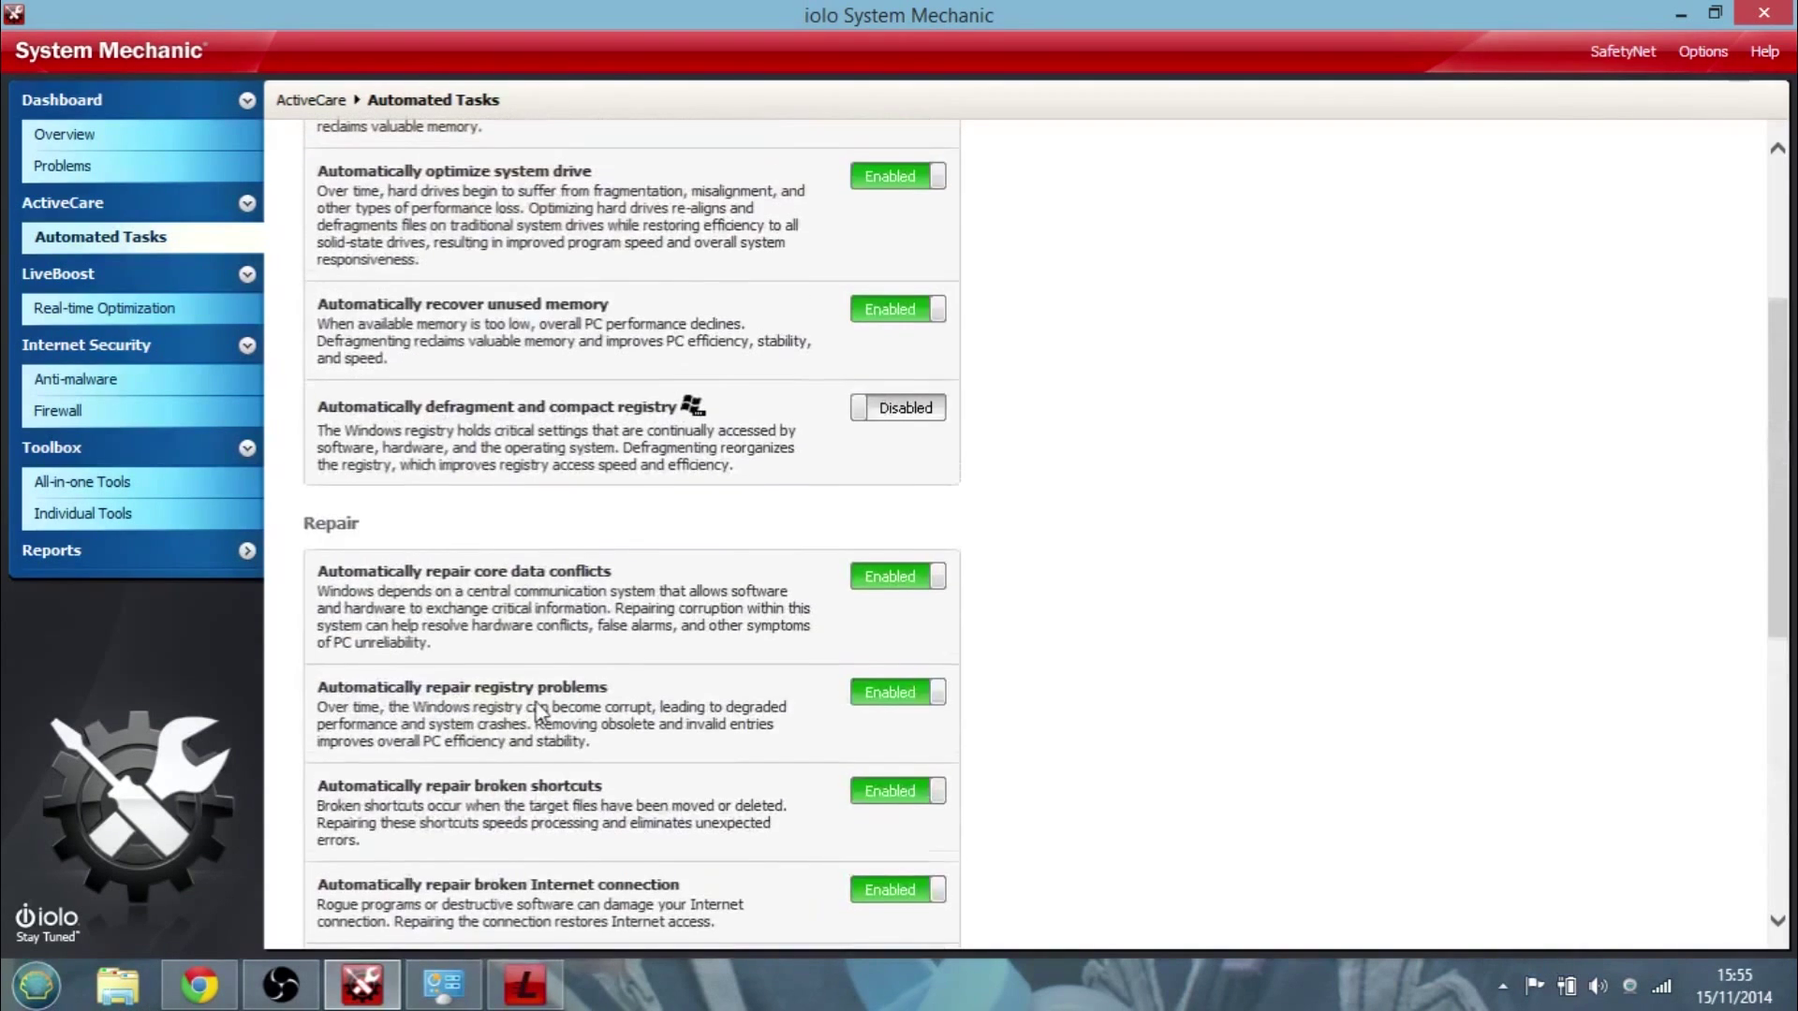
scroll(541, 712, up, 2)
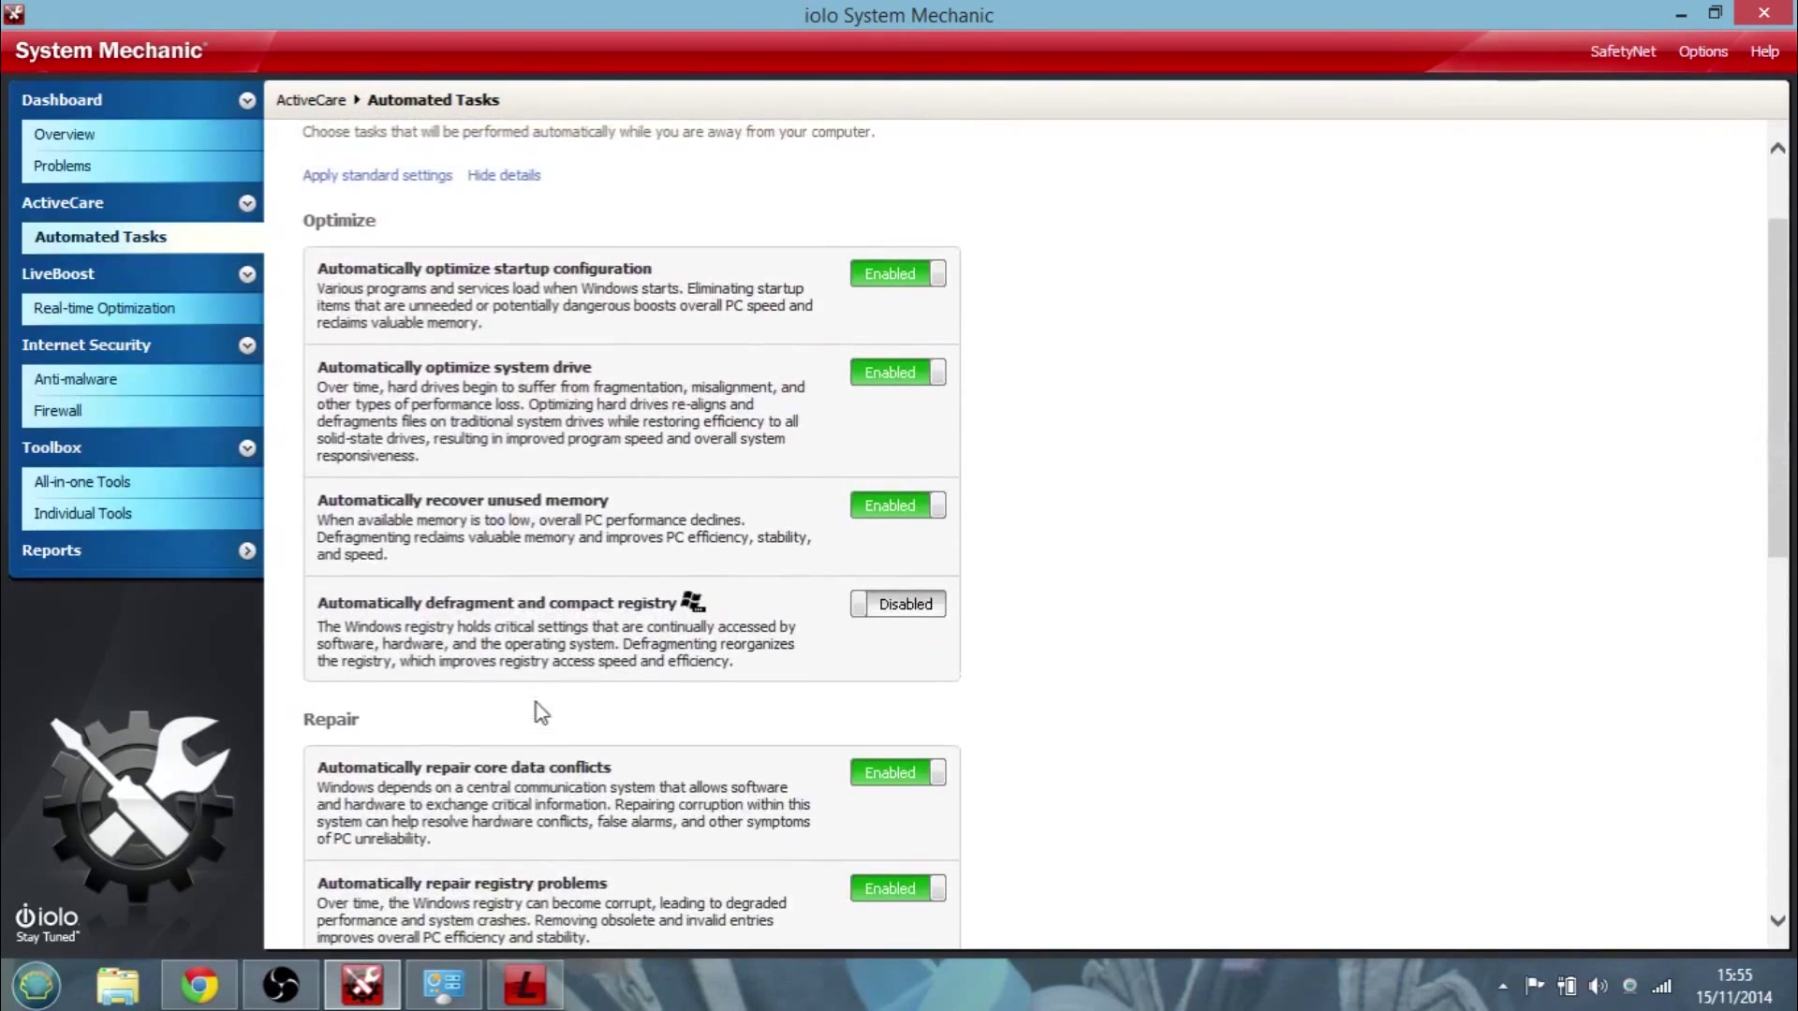
- Briefly open LiveBoost real-time optimization, close it, and collapse Internet Security
click(139, 320)
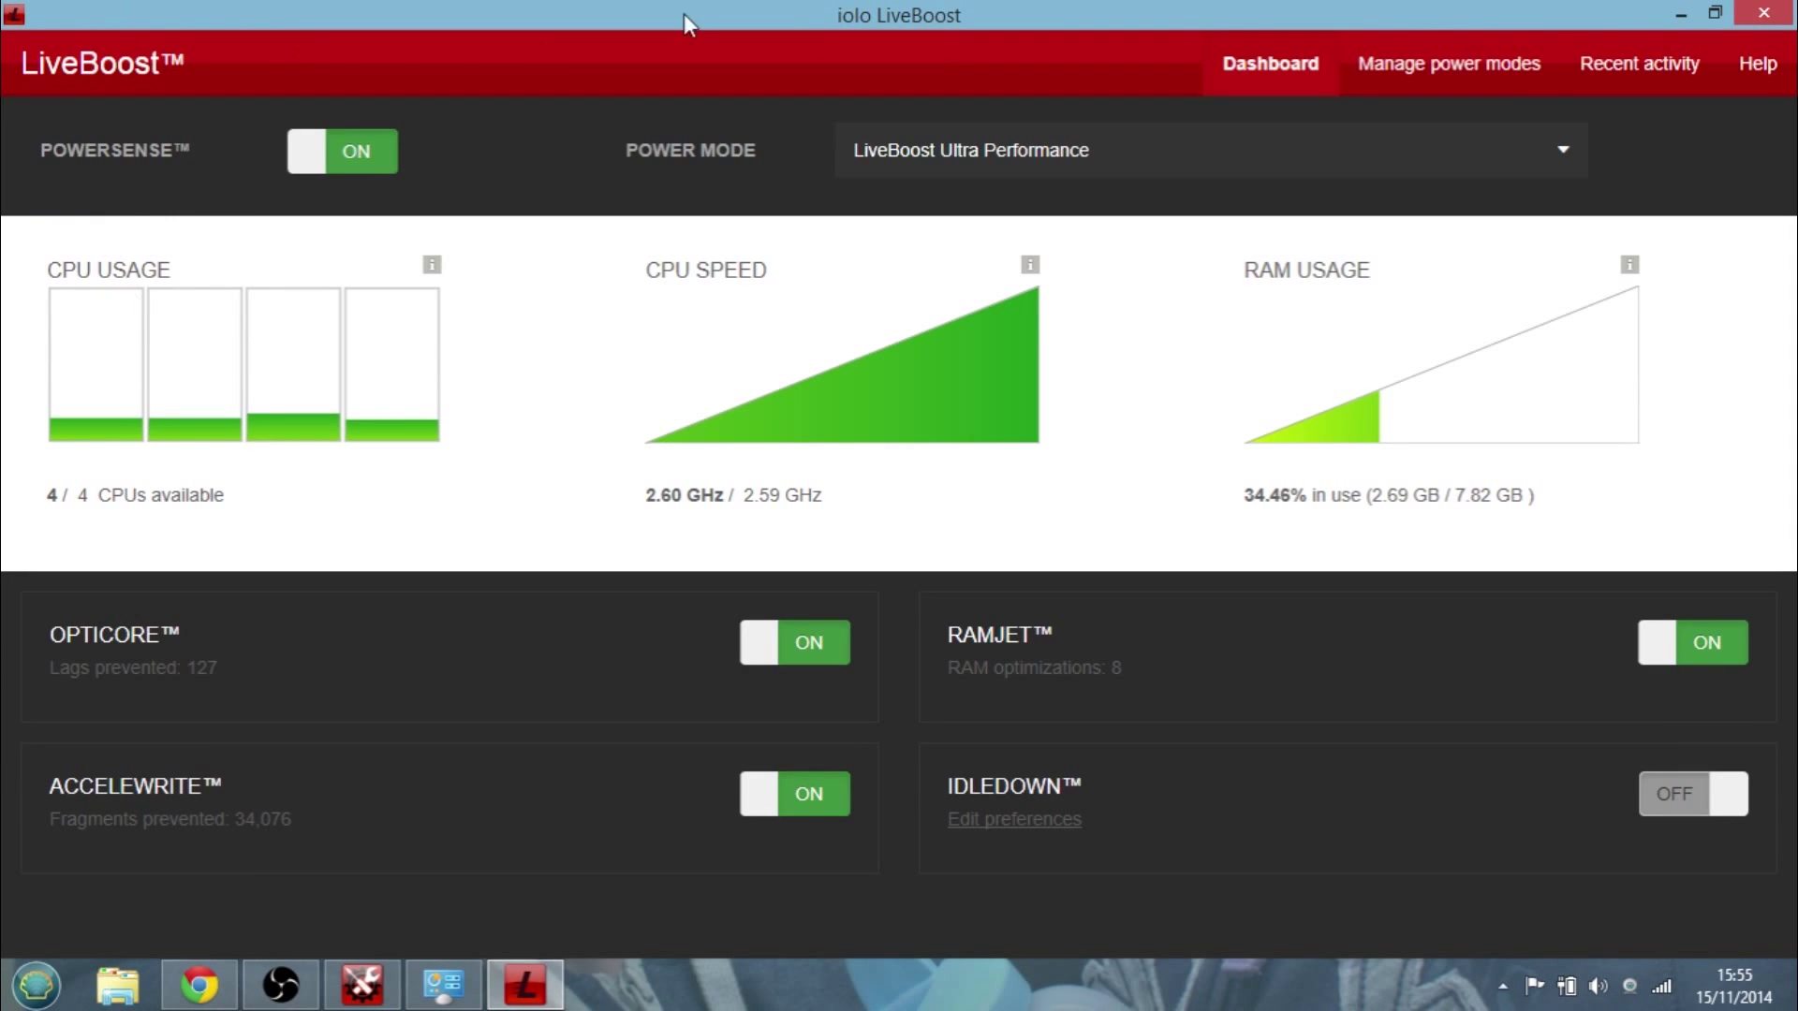
click(1682, 15)
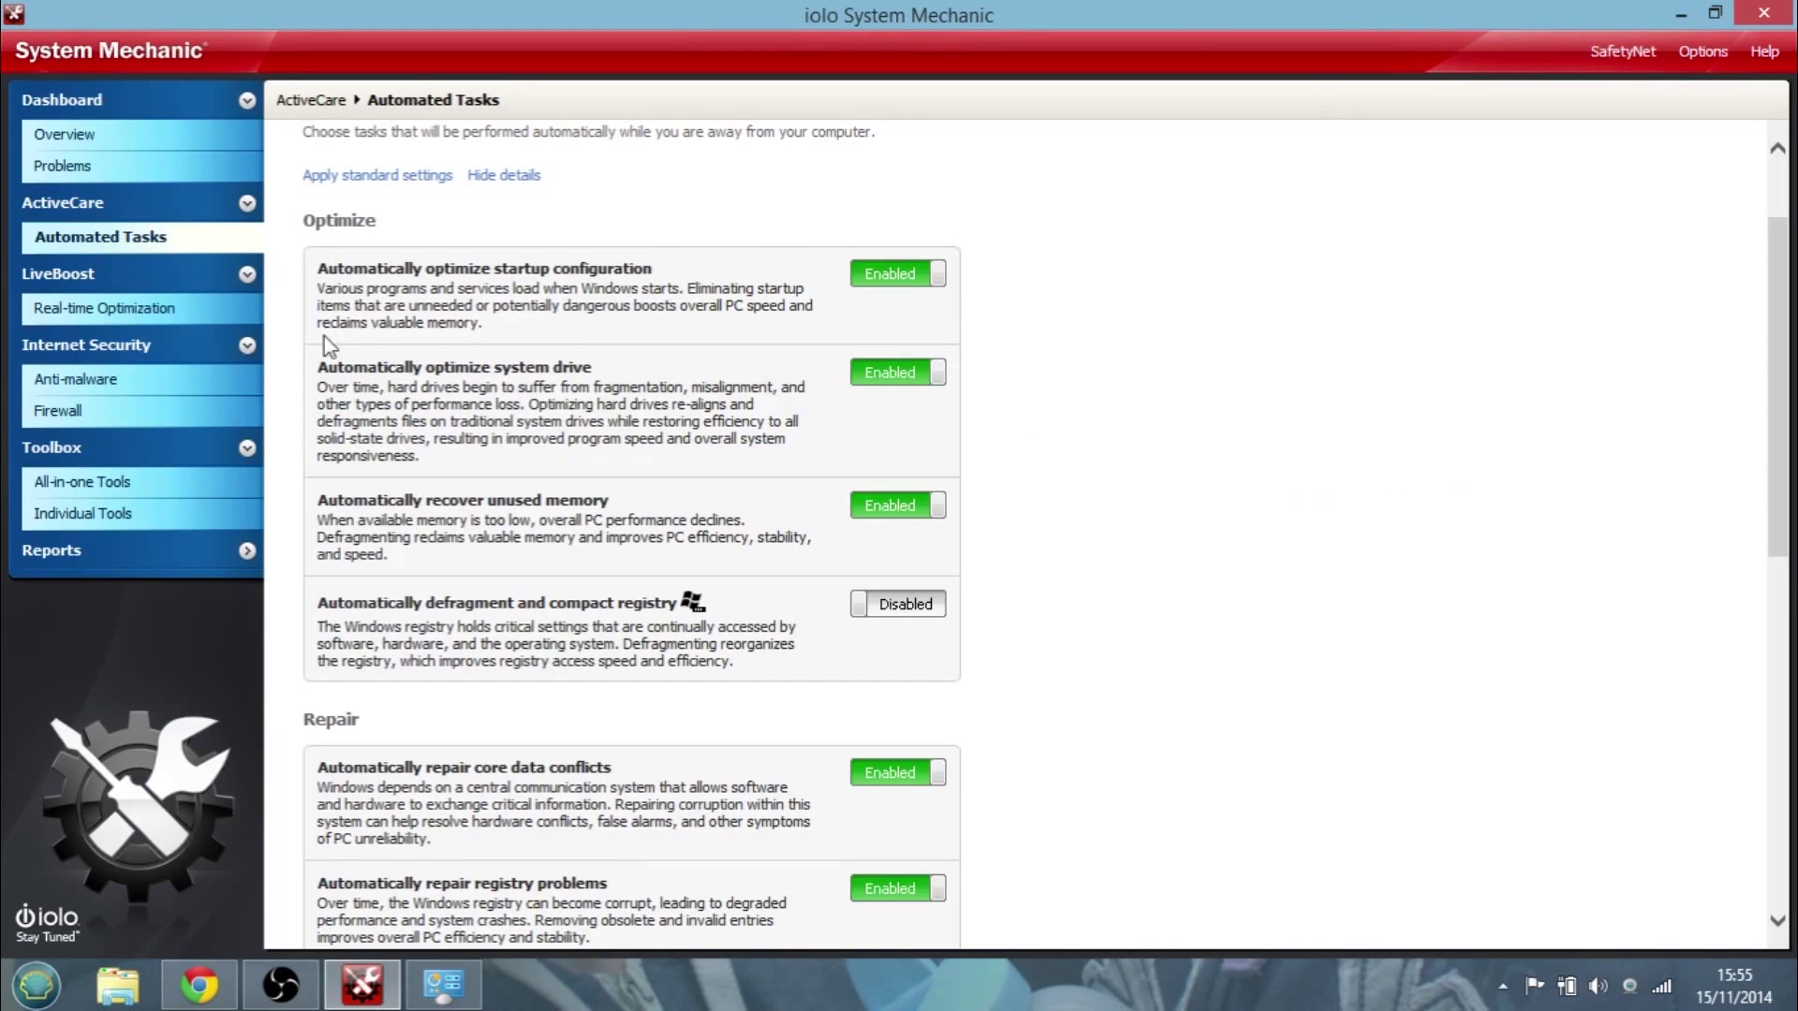
click(192, 354)
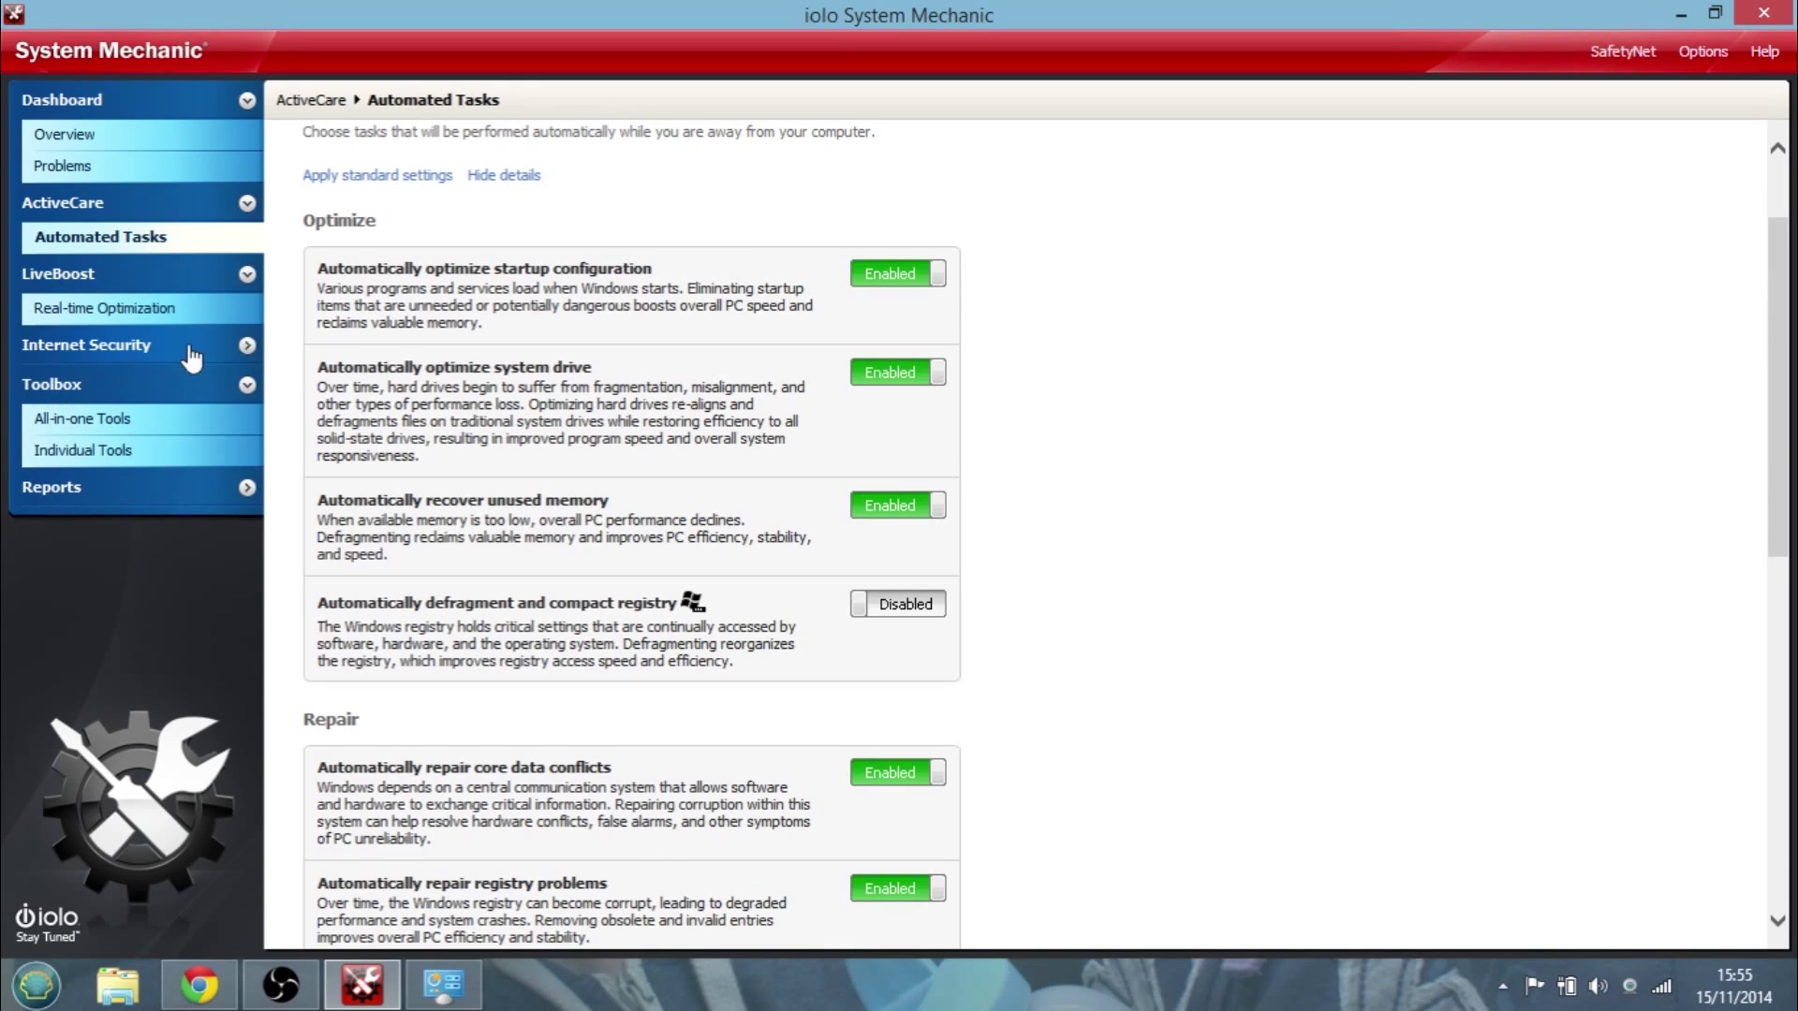
- Re-expand Internet Security and check the Anti-malware and Firewall status pages
click(192, 354)
click(132, 379)
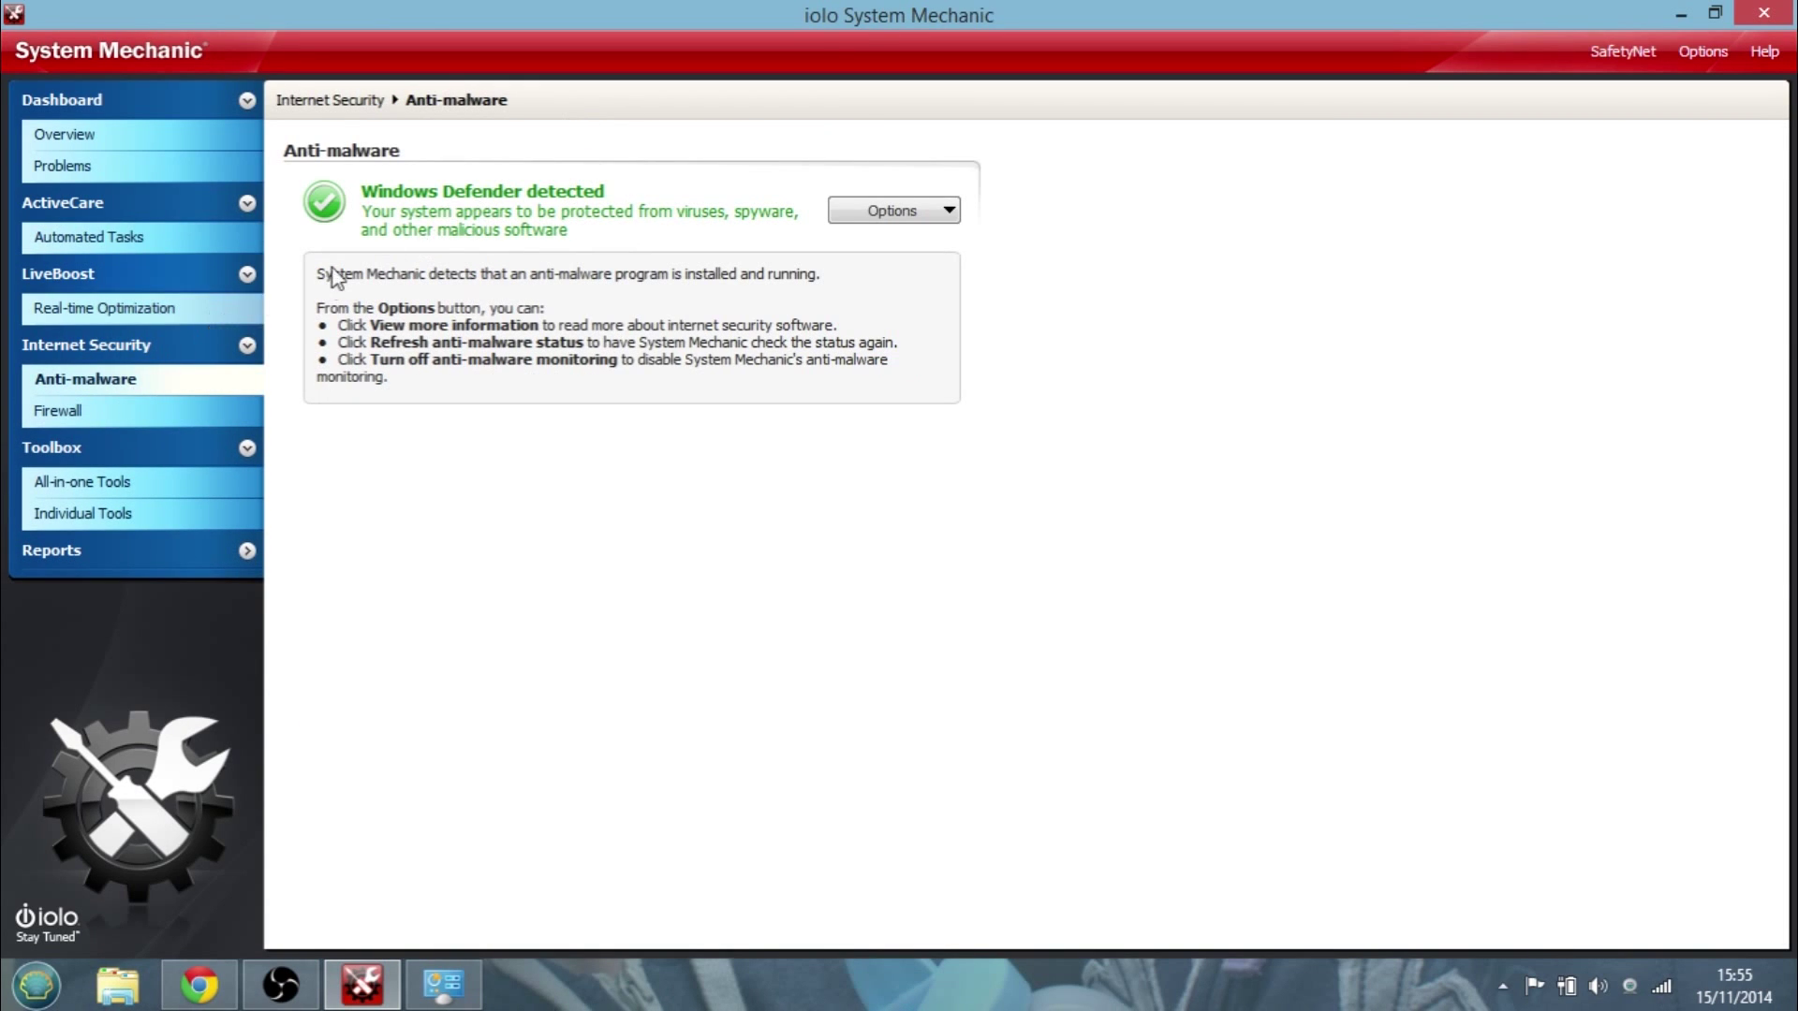
click(98, 415)
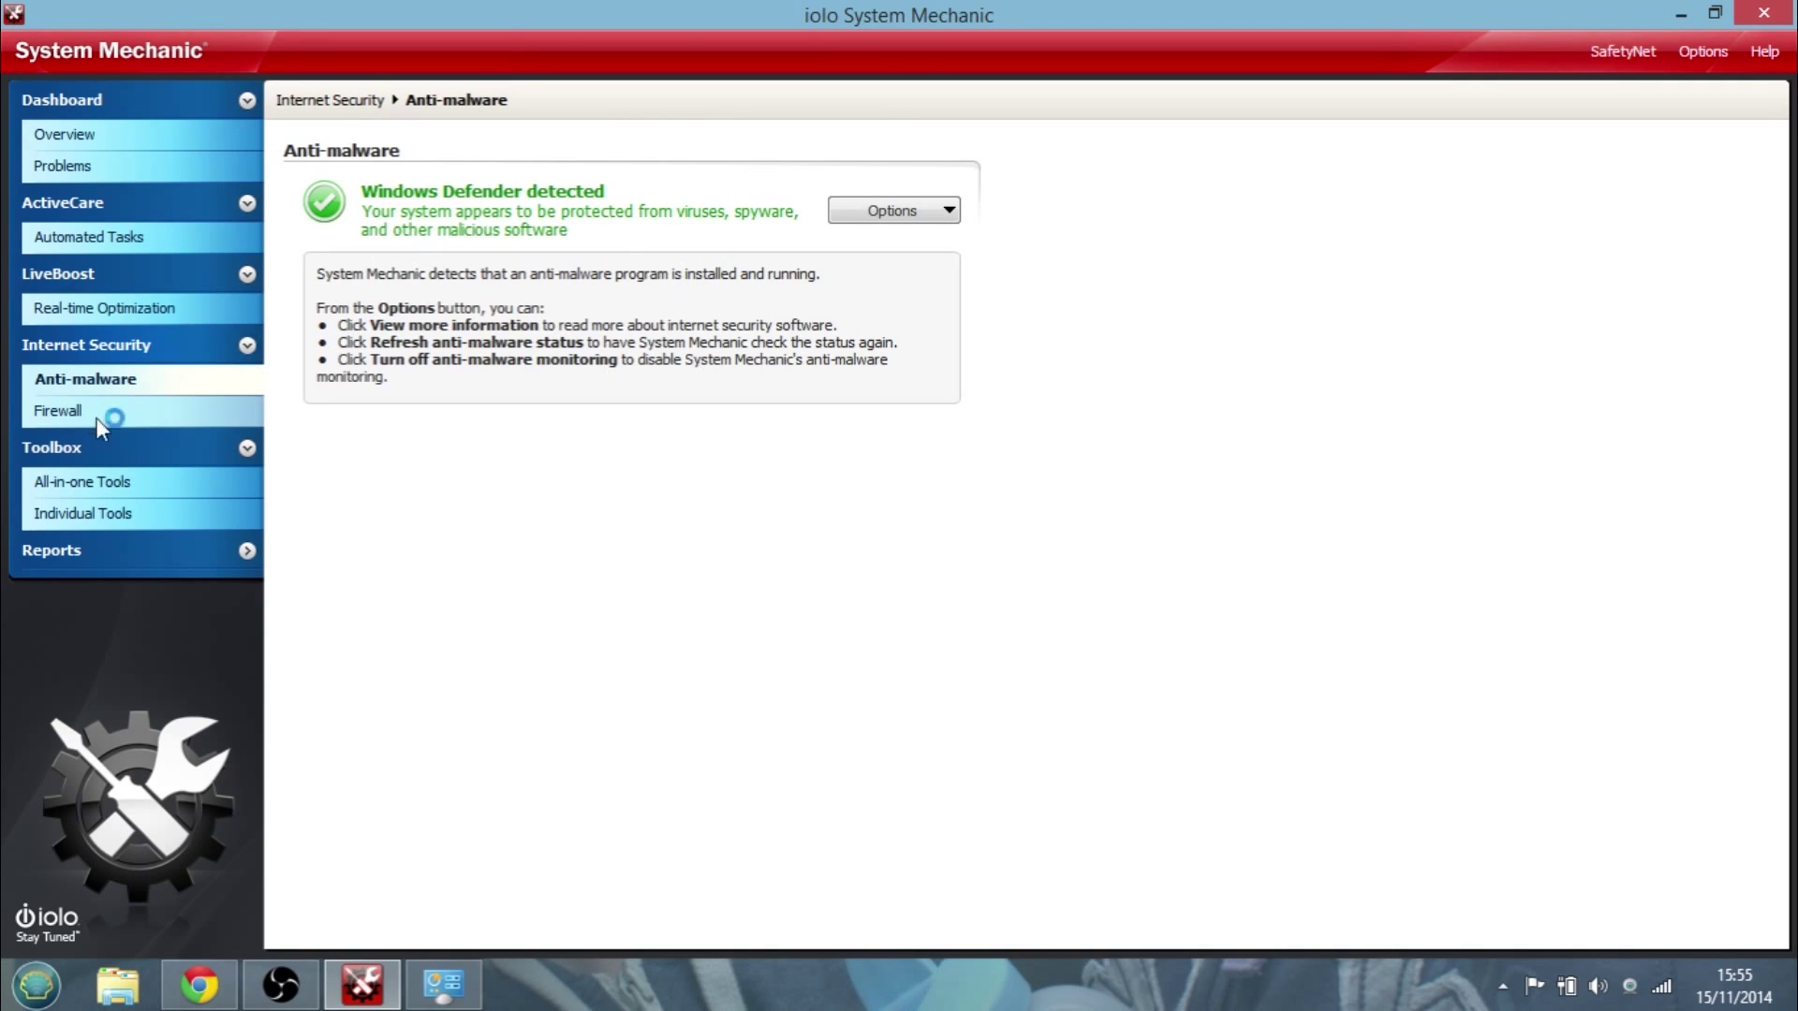
- In the Toolbox section, view All-in-one Tools, then the Individual Tools page
click(197, 454)
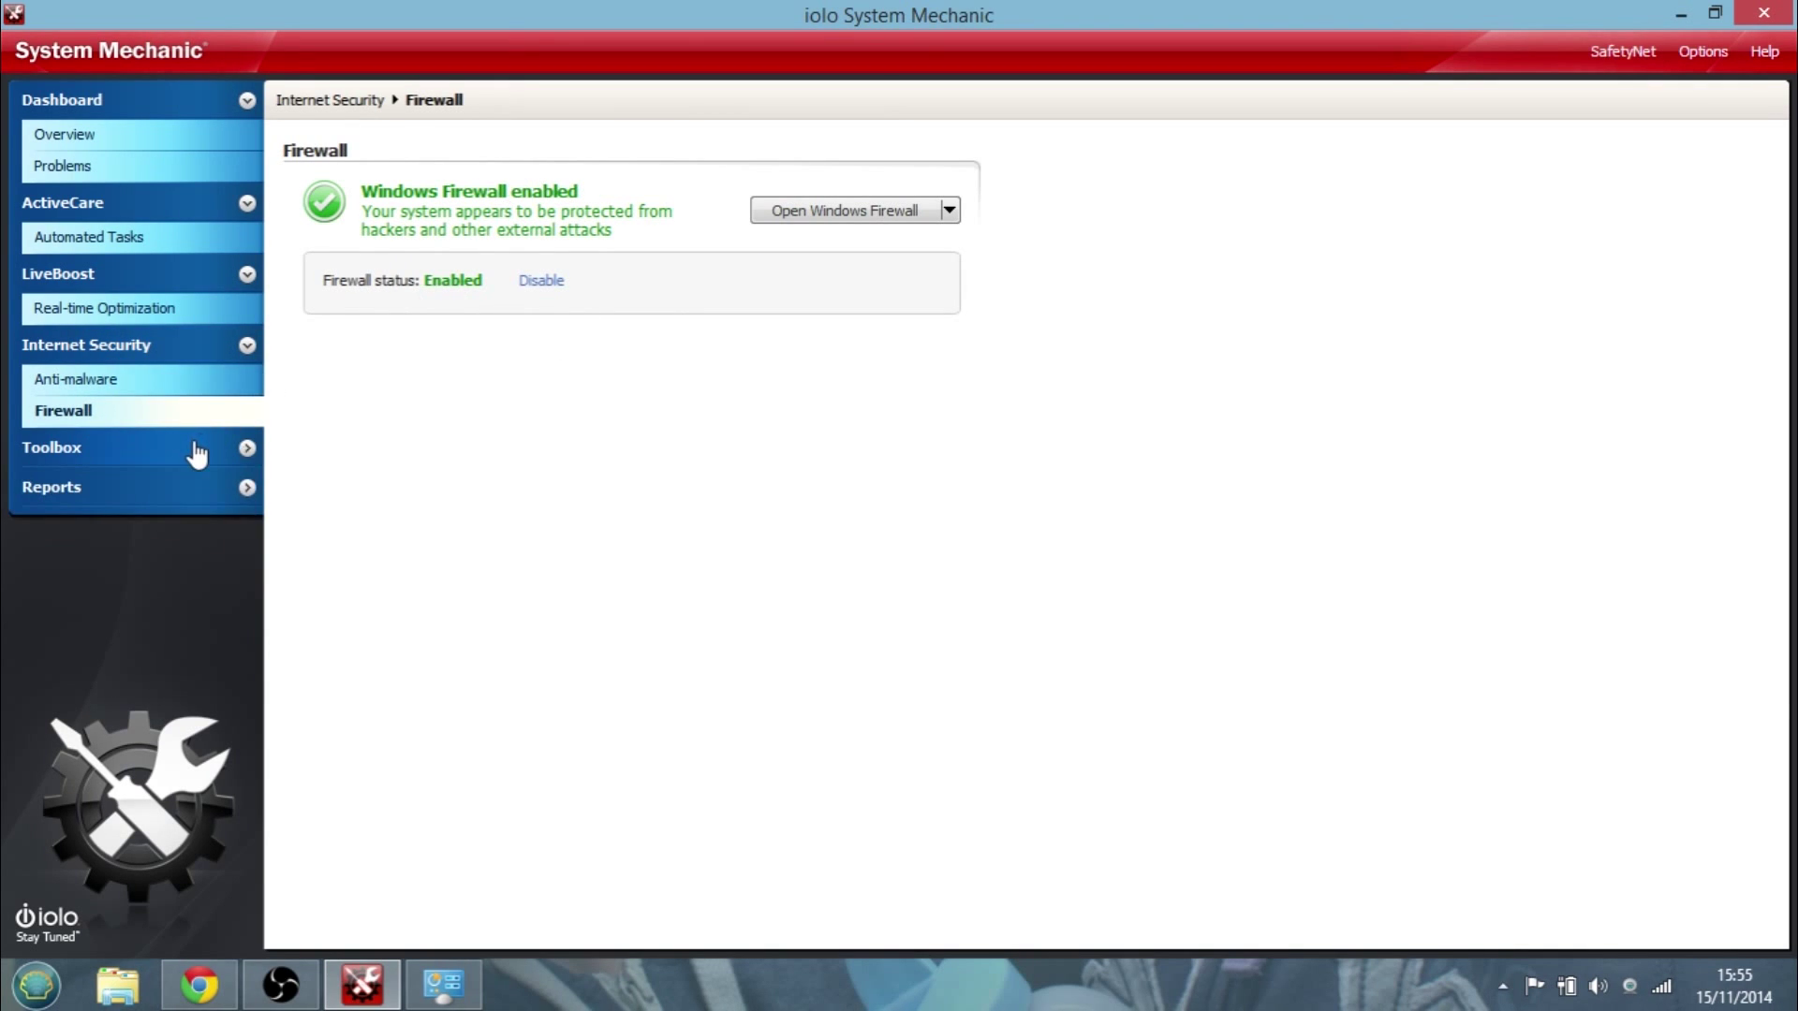
click(245, 450)
click(166, 483)
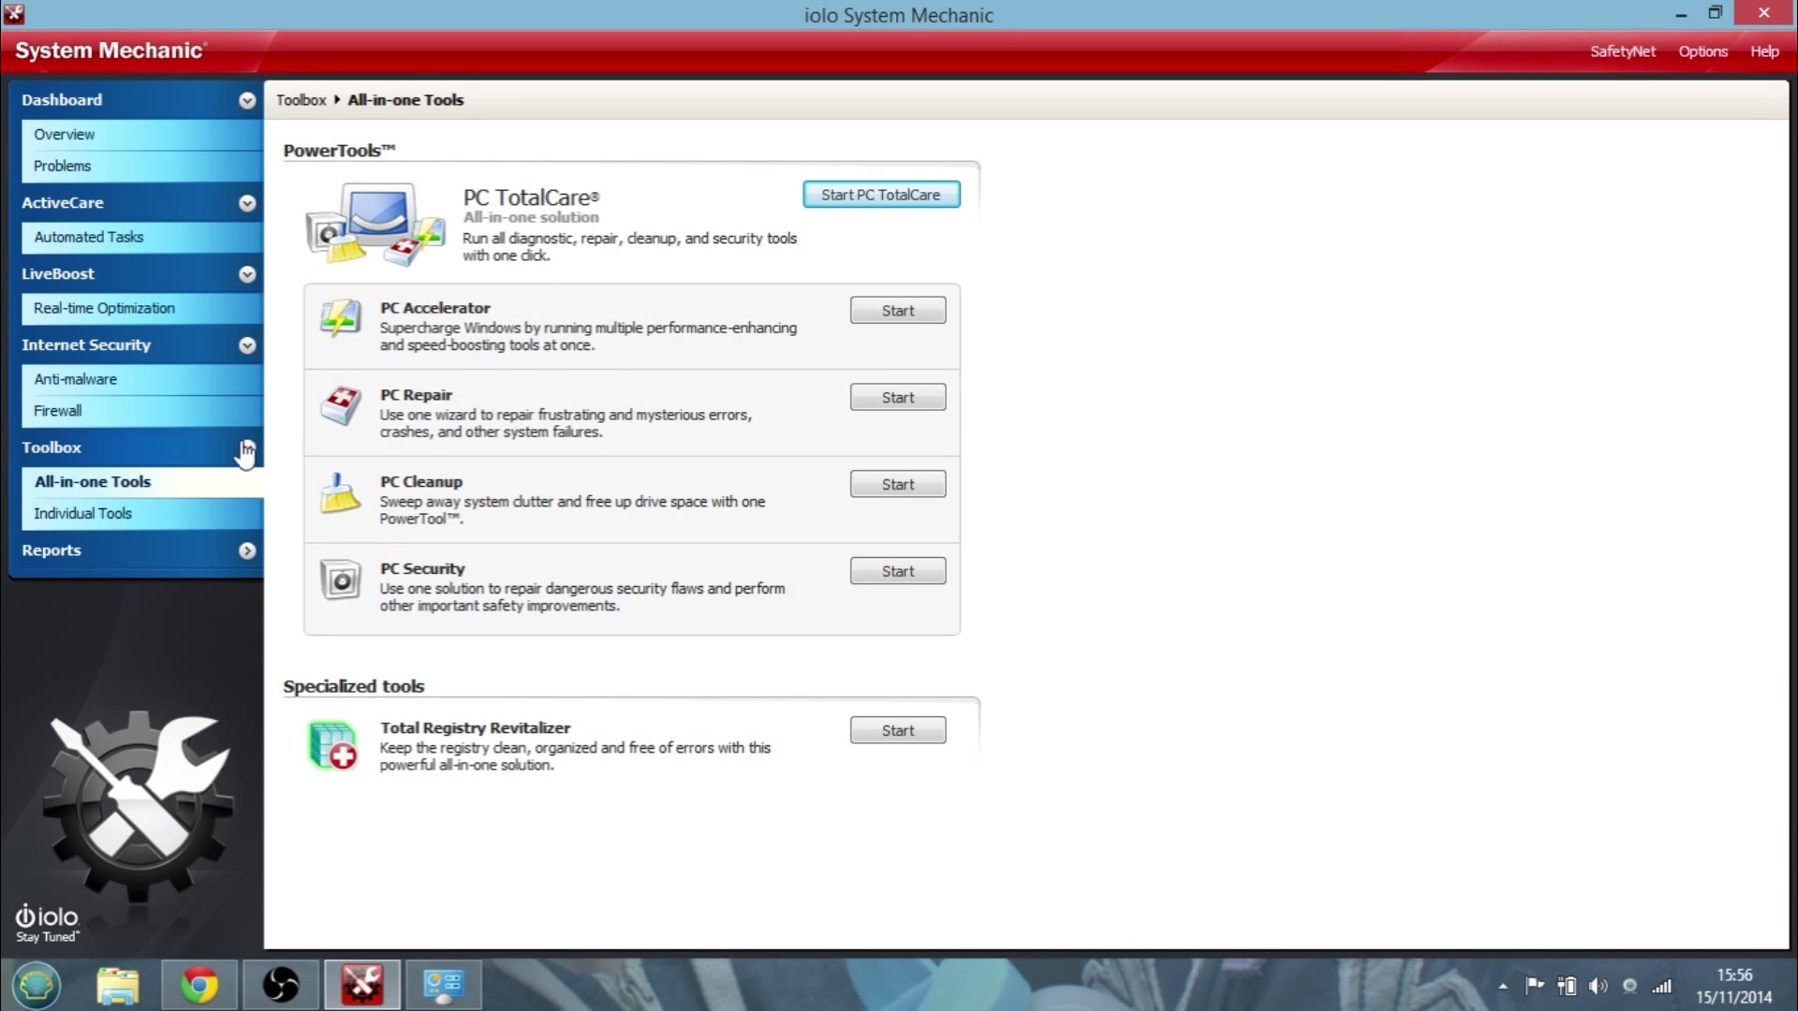
click(129, 525)
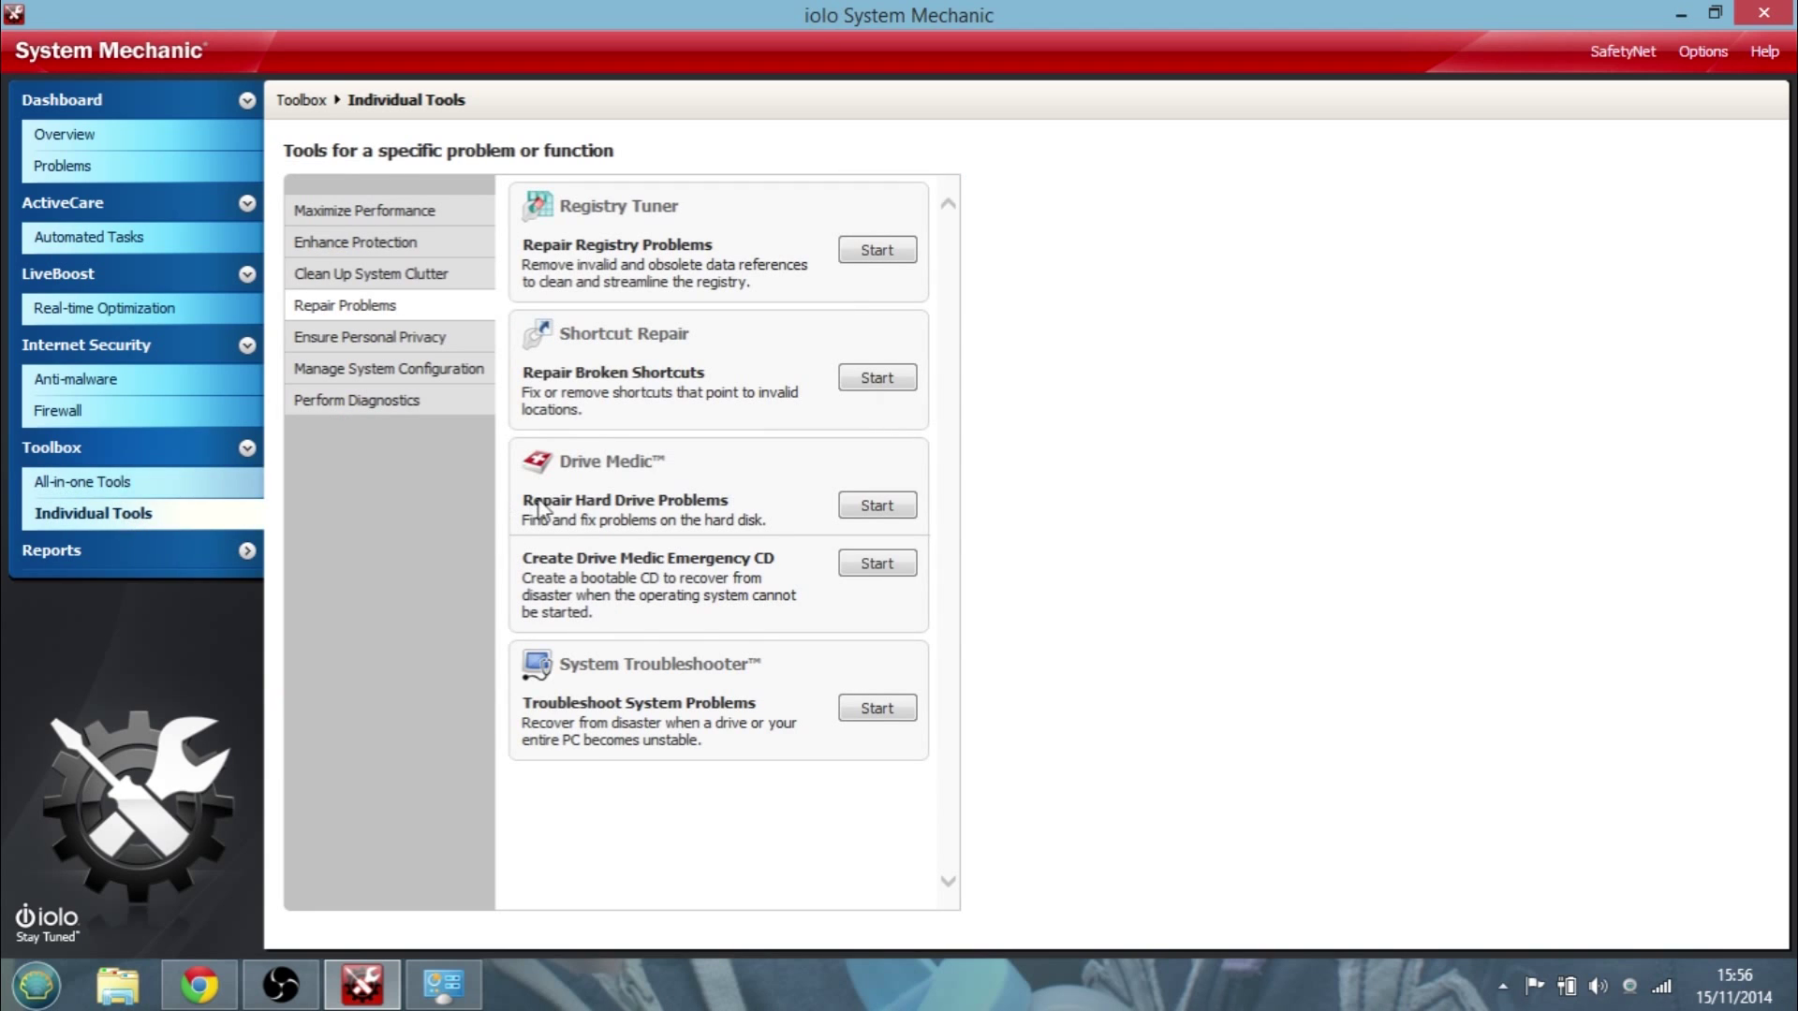
- Browse the Maximize Performance, Enhance Protection, Repair Problems, System Configuration and Diagnostics tools
click(399, 223)
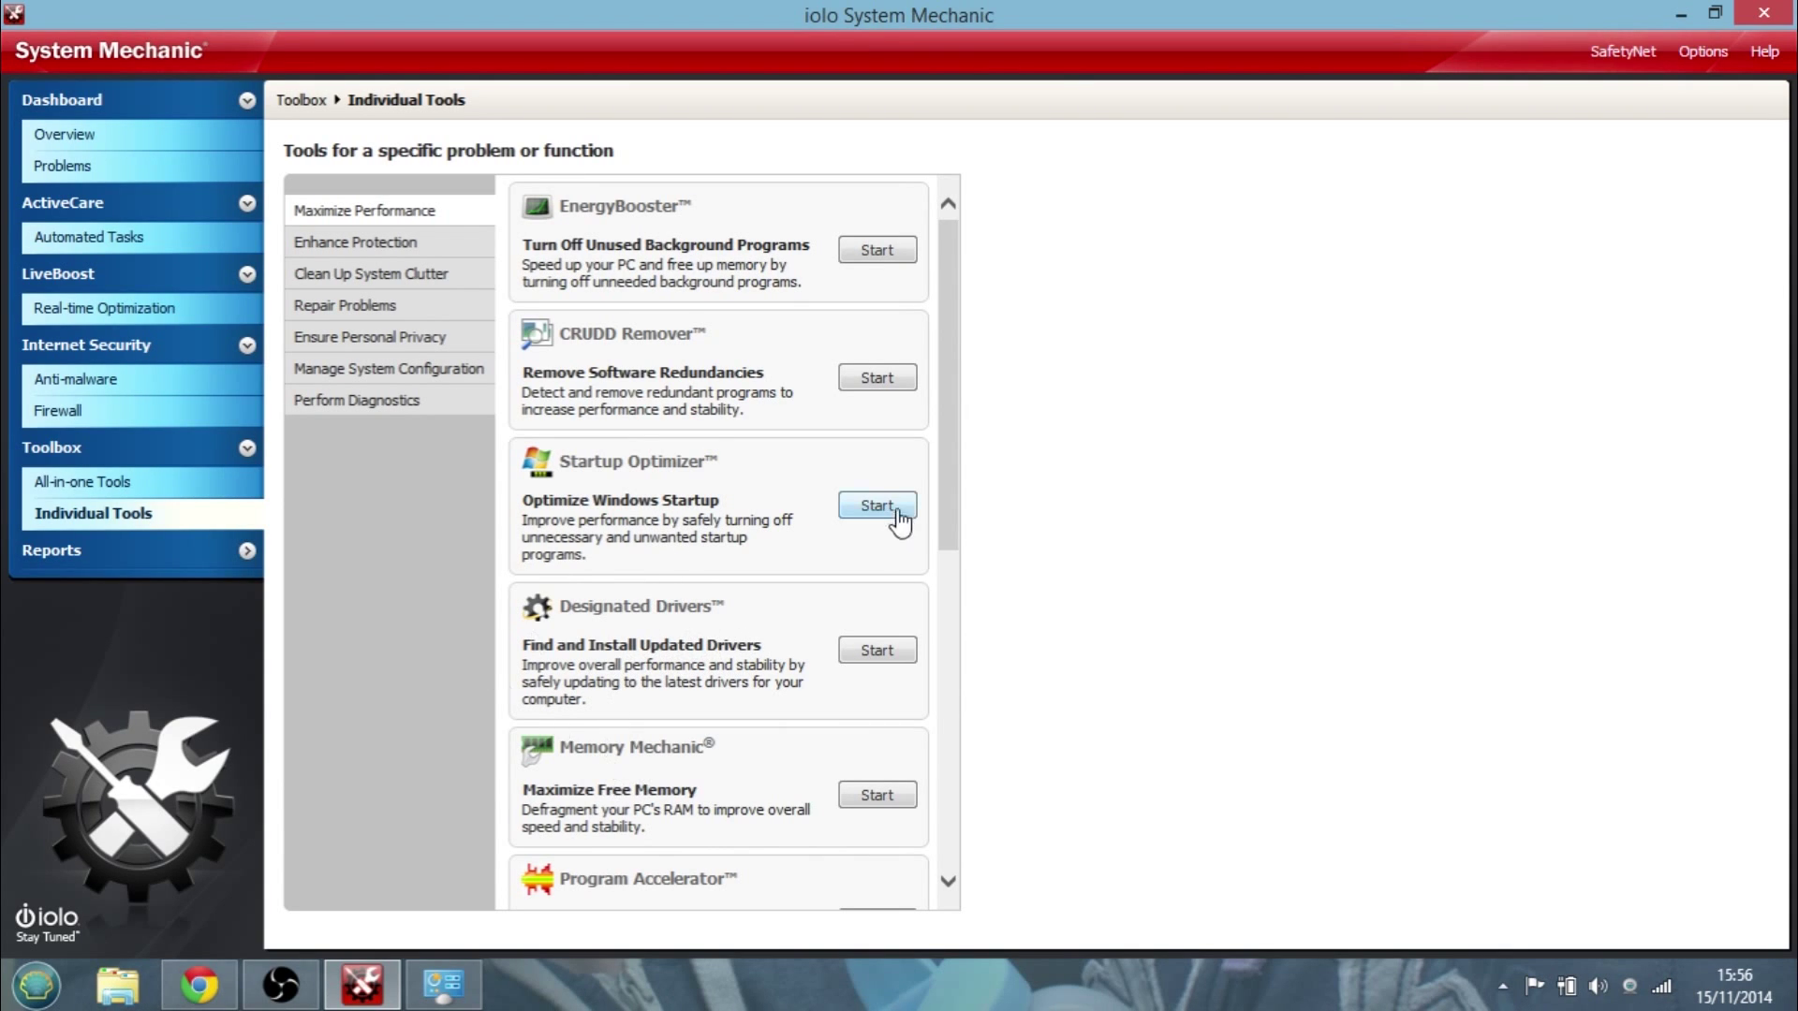
drag(949, 517, 959, 867)
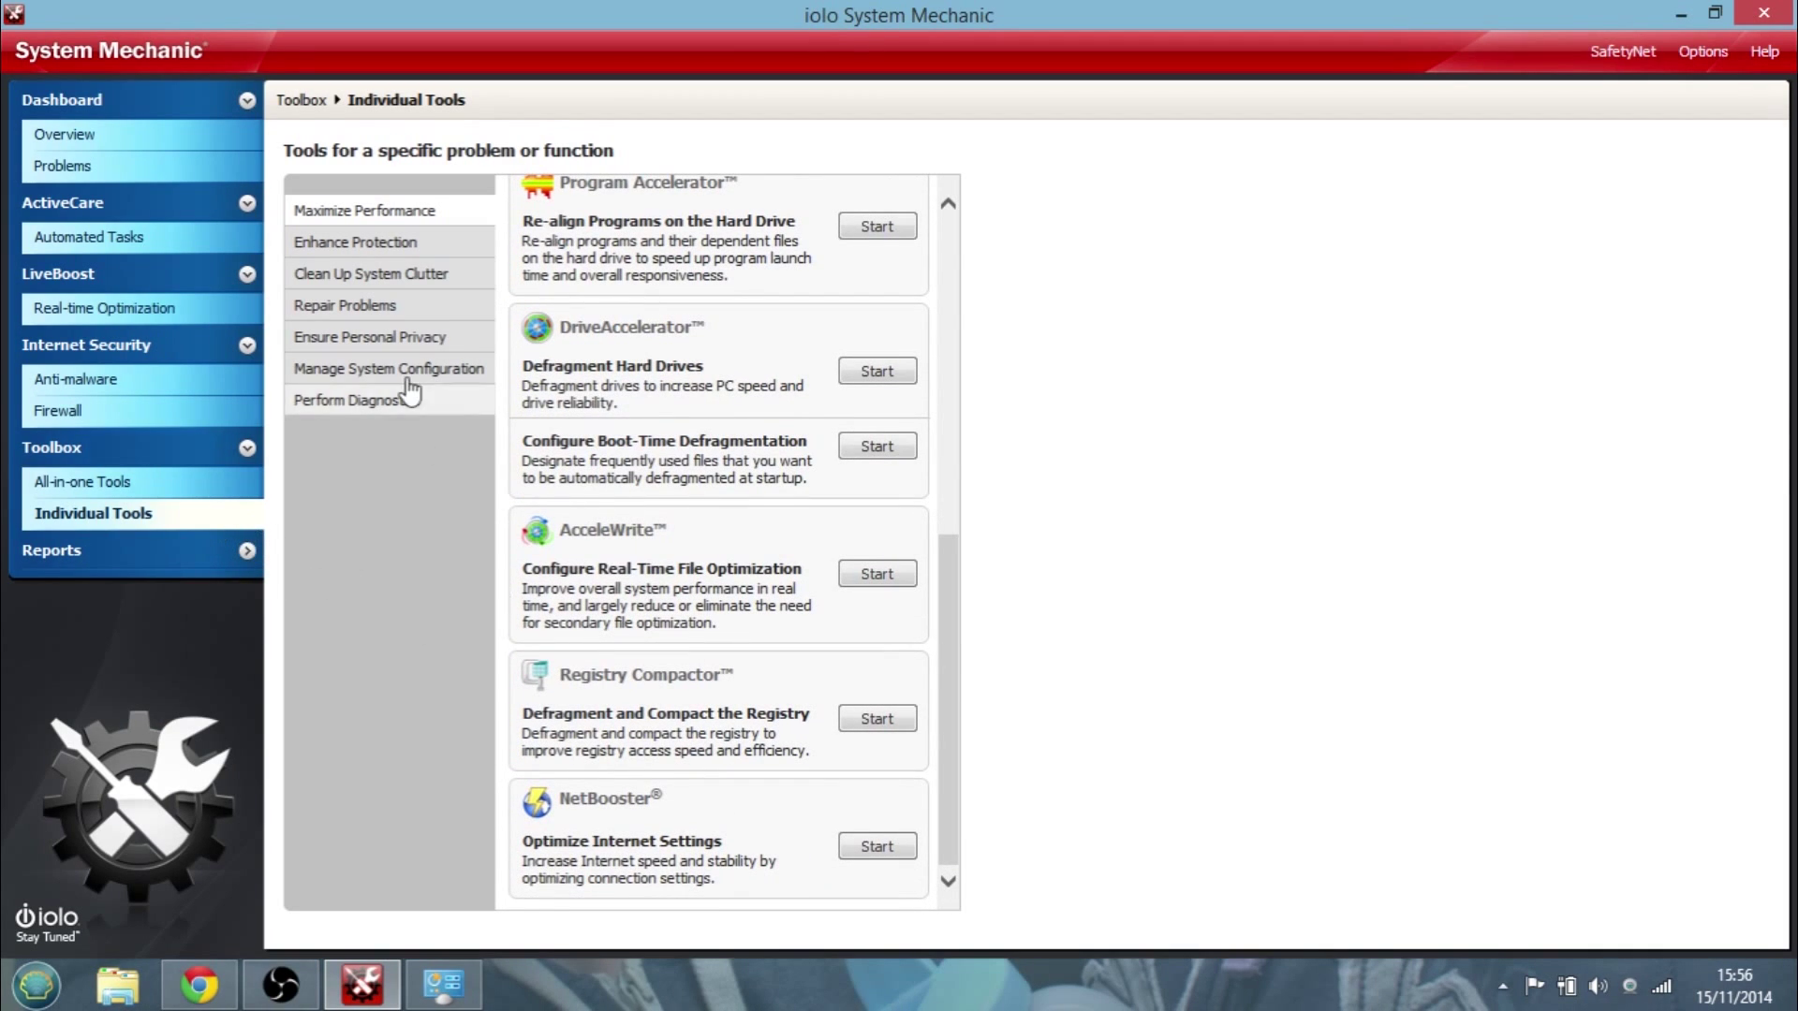
click(398, 245)
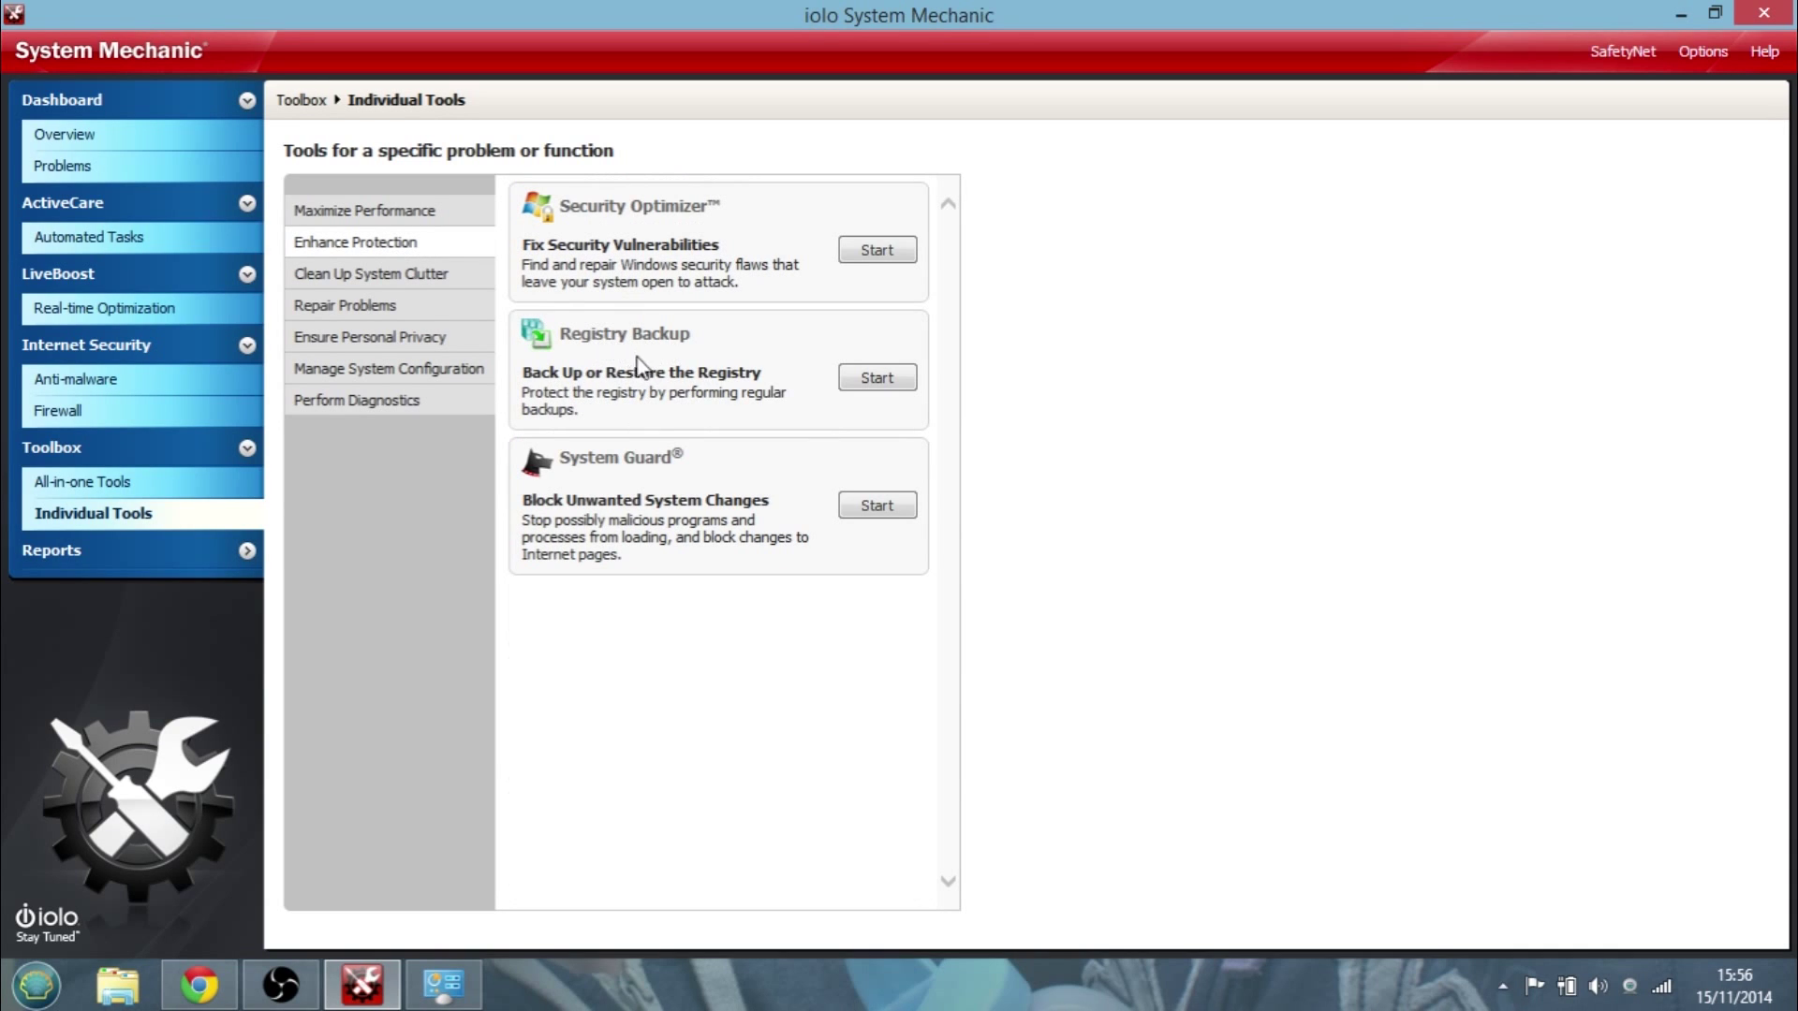
click(379, 309)
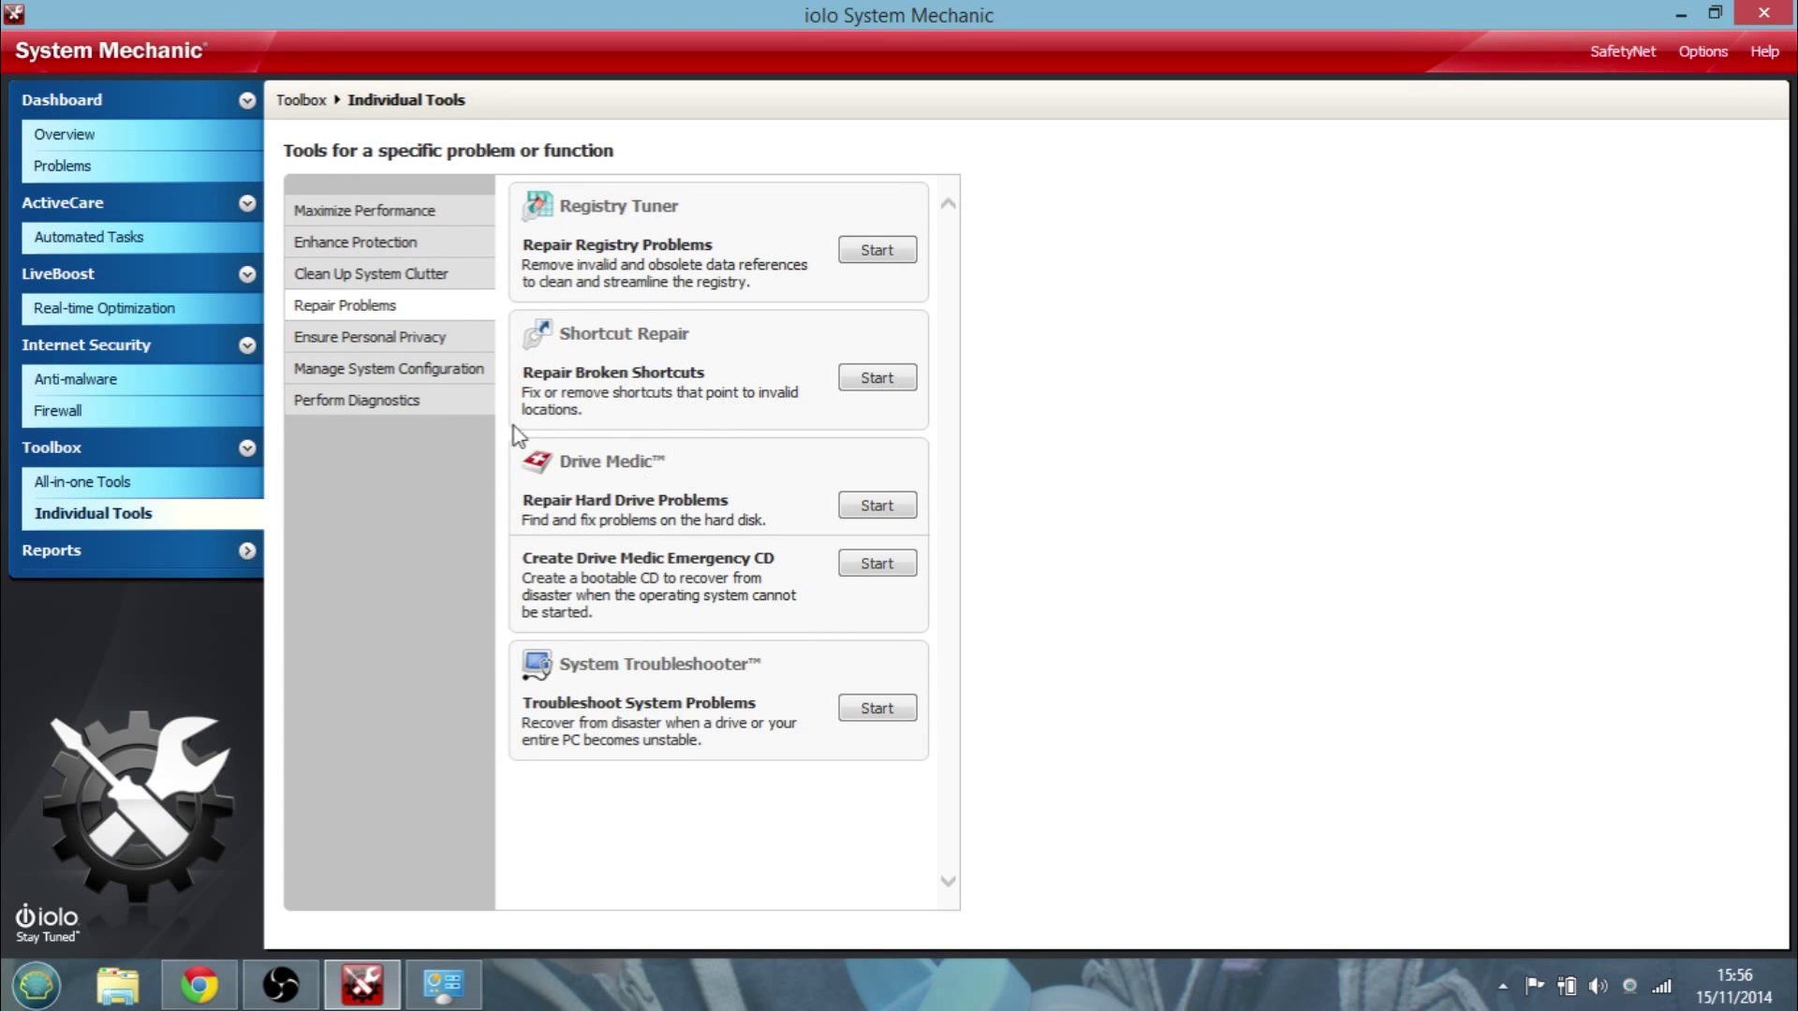
click(422, 371)
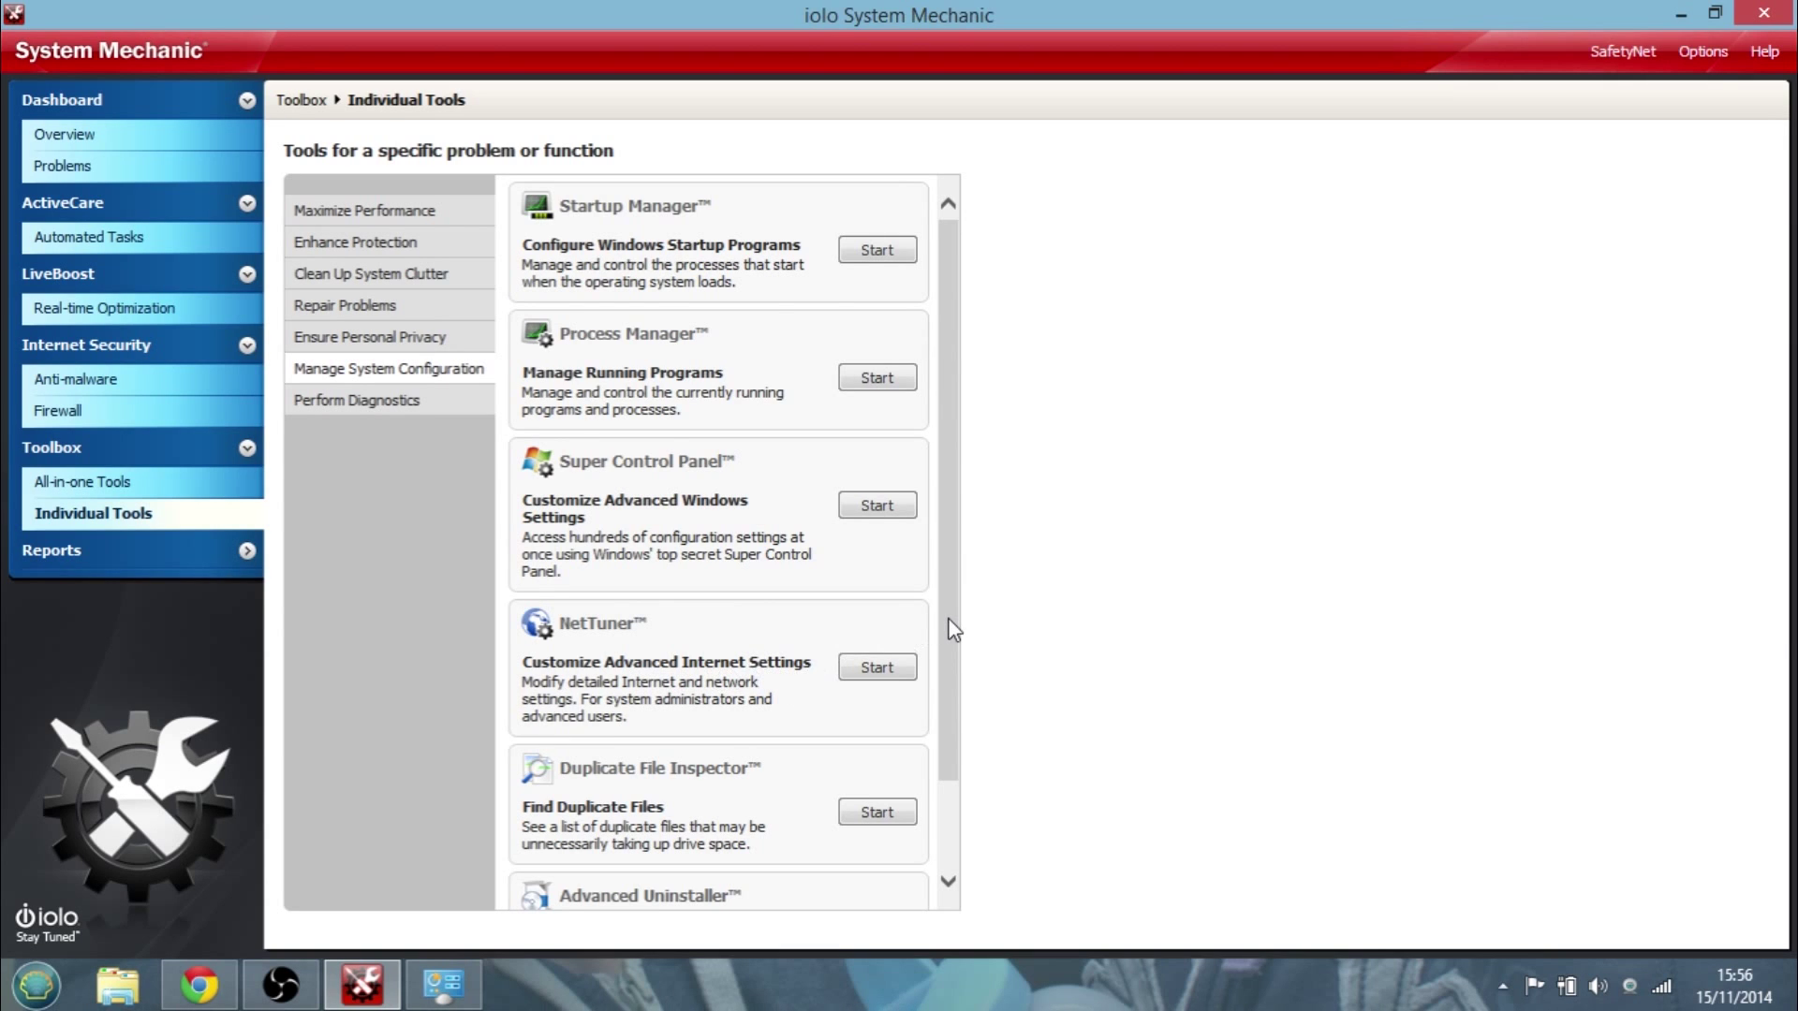
drag(952, 627, 952, 711)
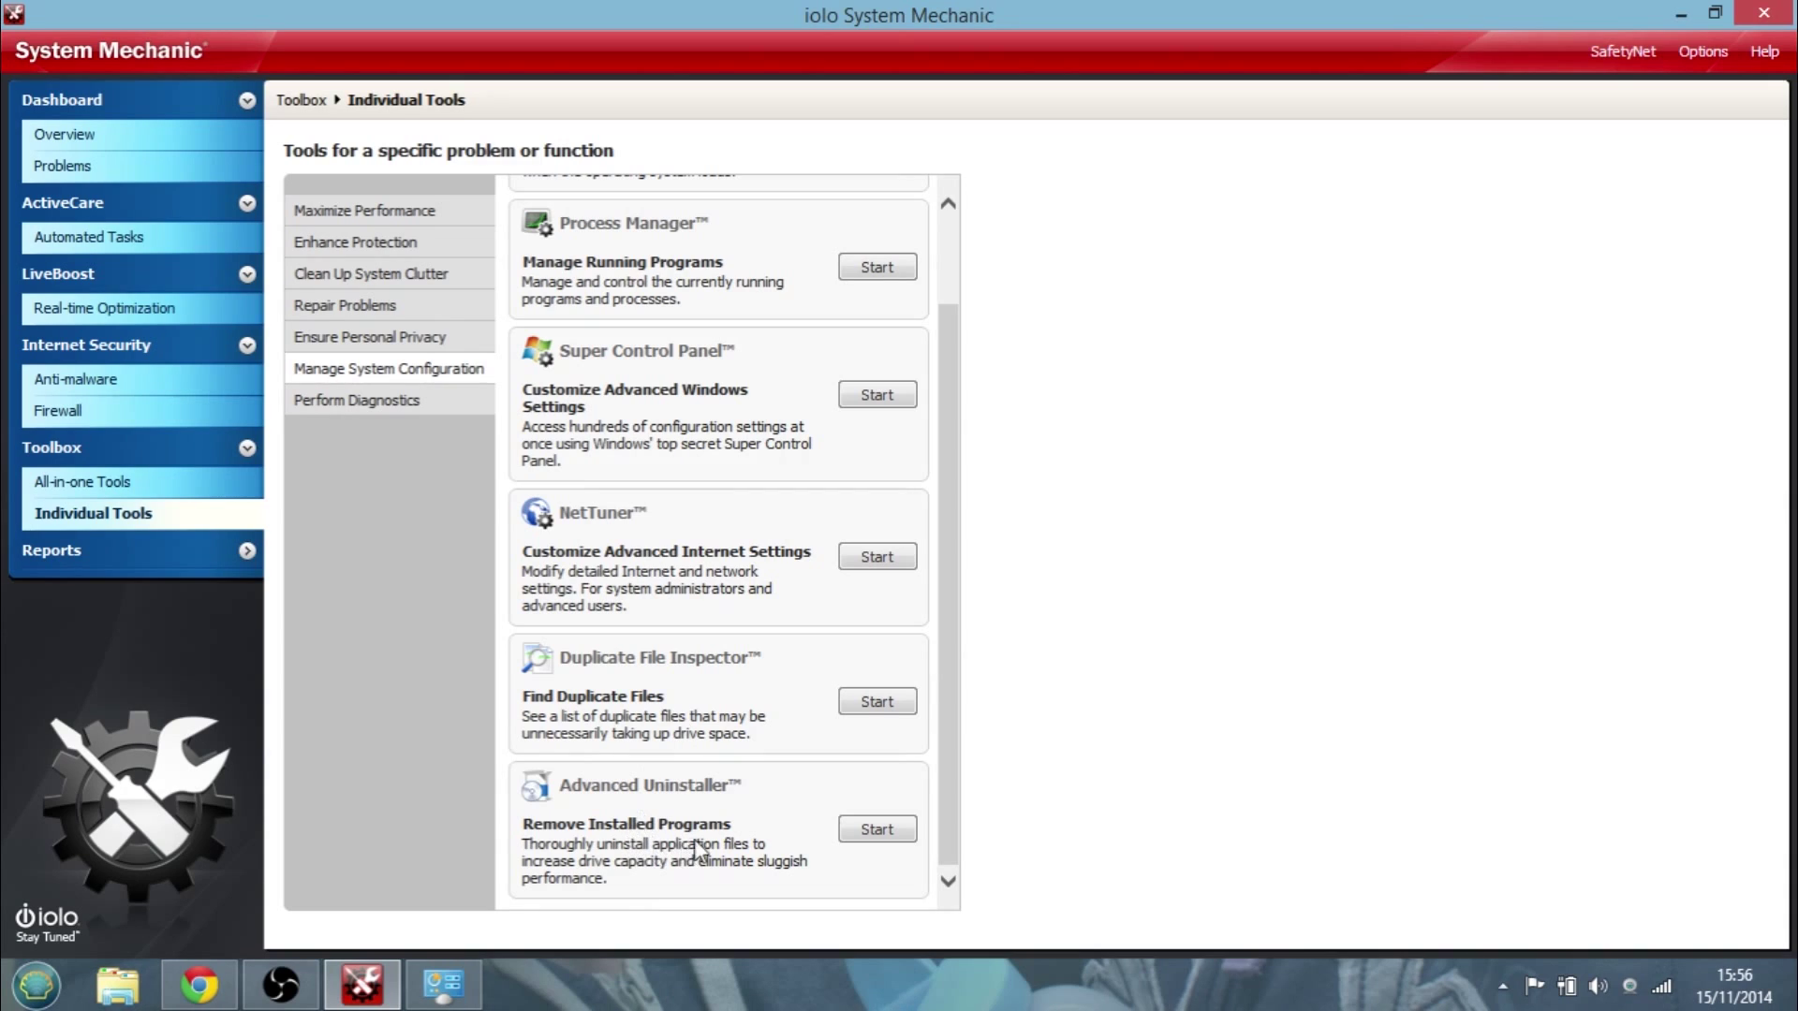
click(382, 402)
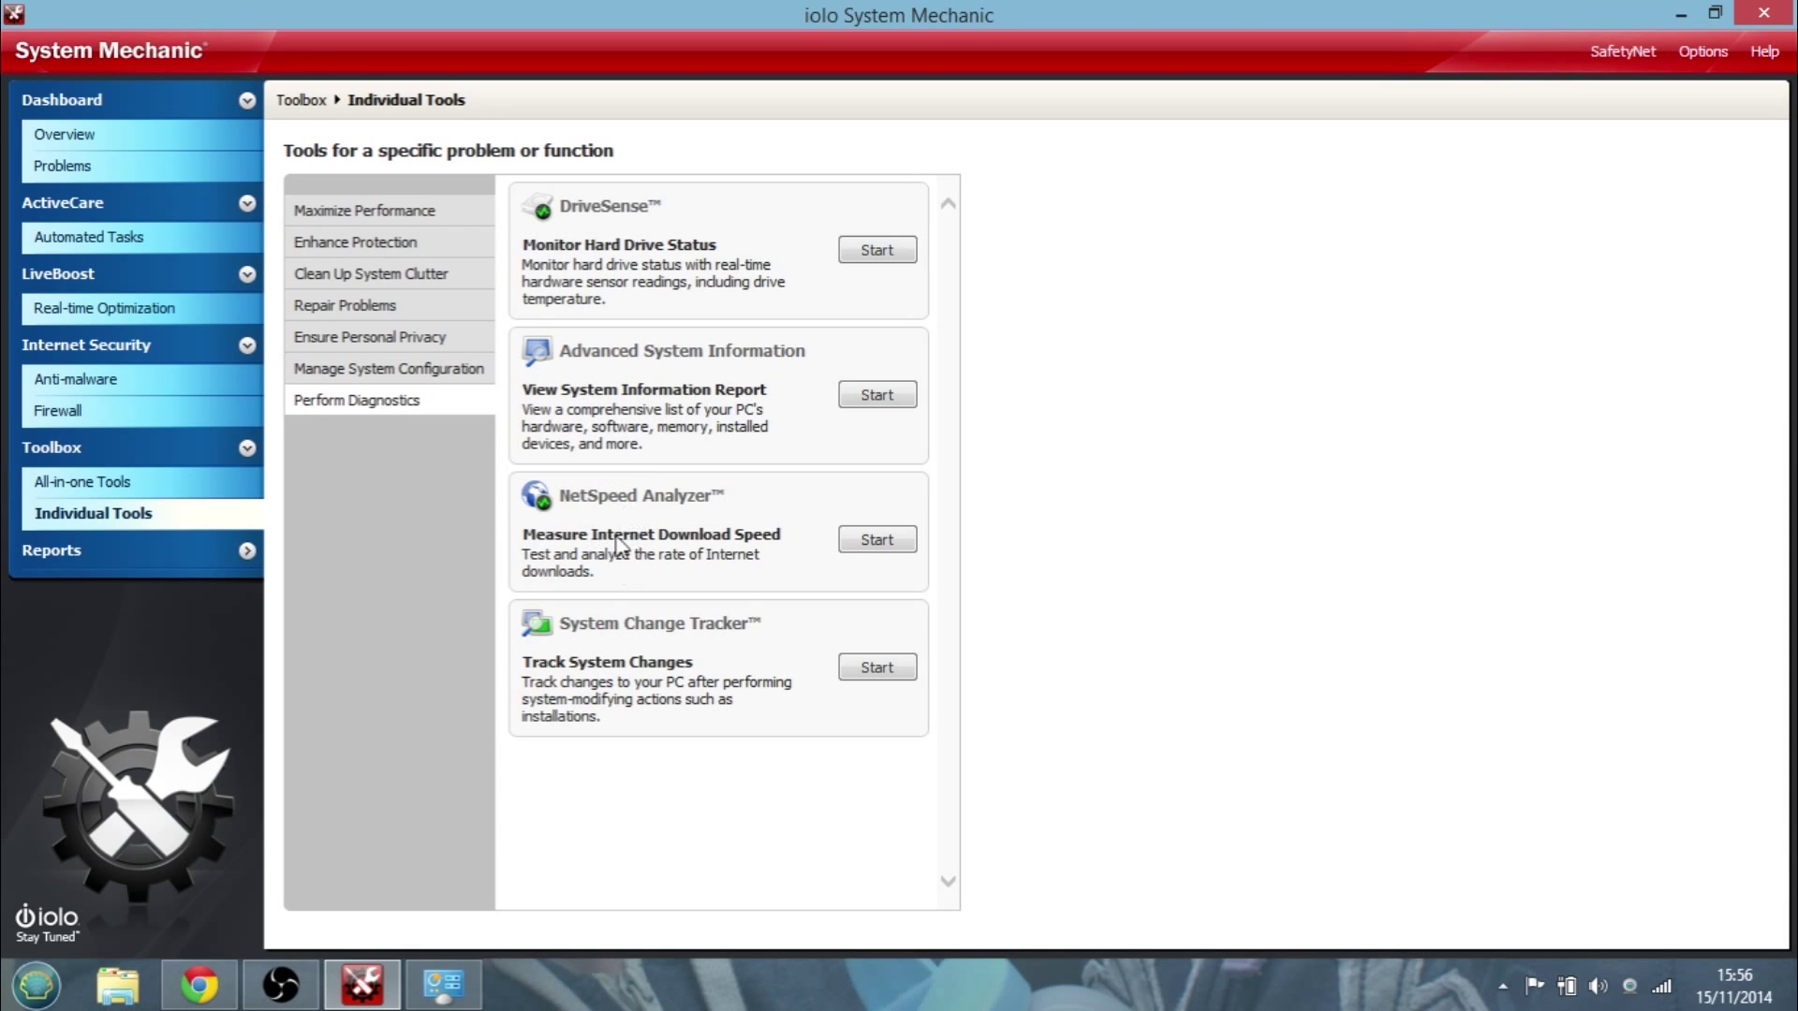
- Collapse and expand the Dashboard sidebar section twice
click(73, 109)
click(74, 110)
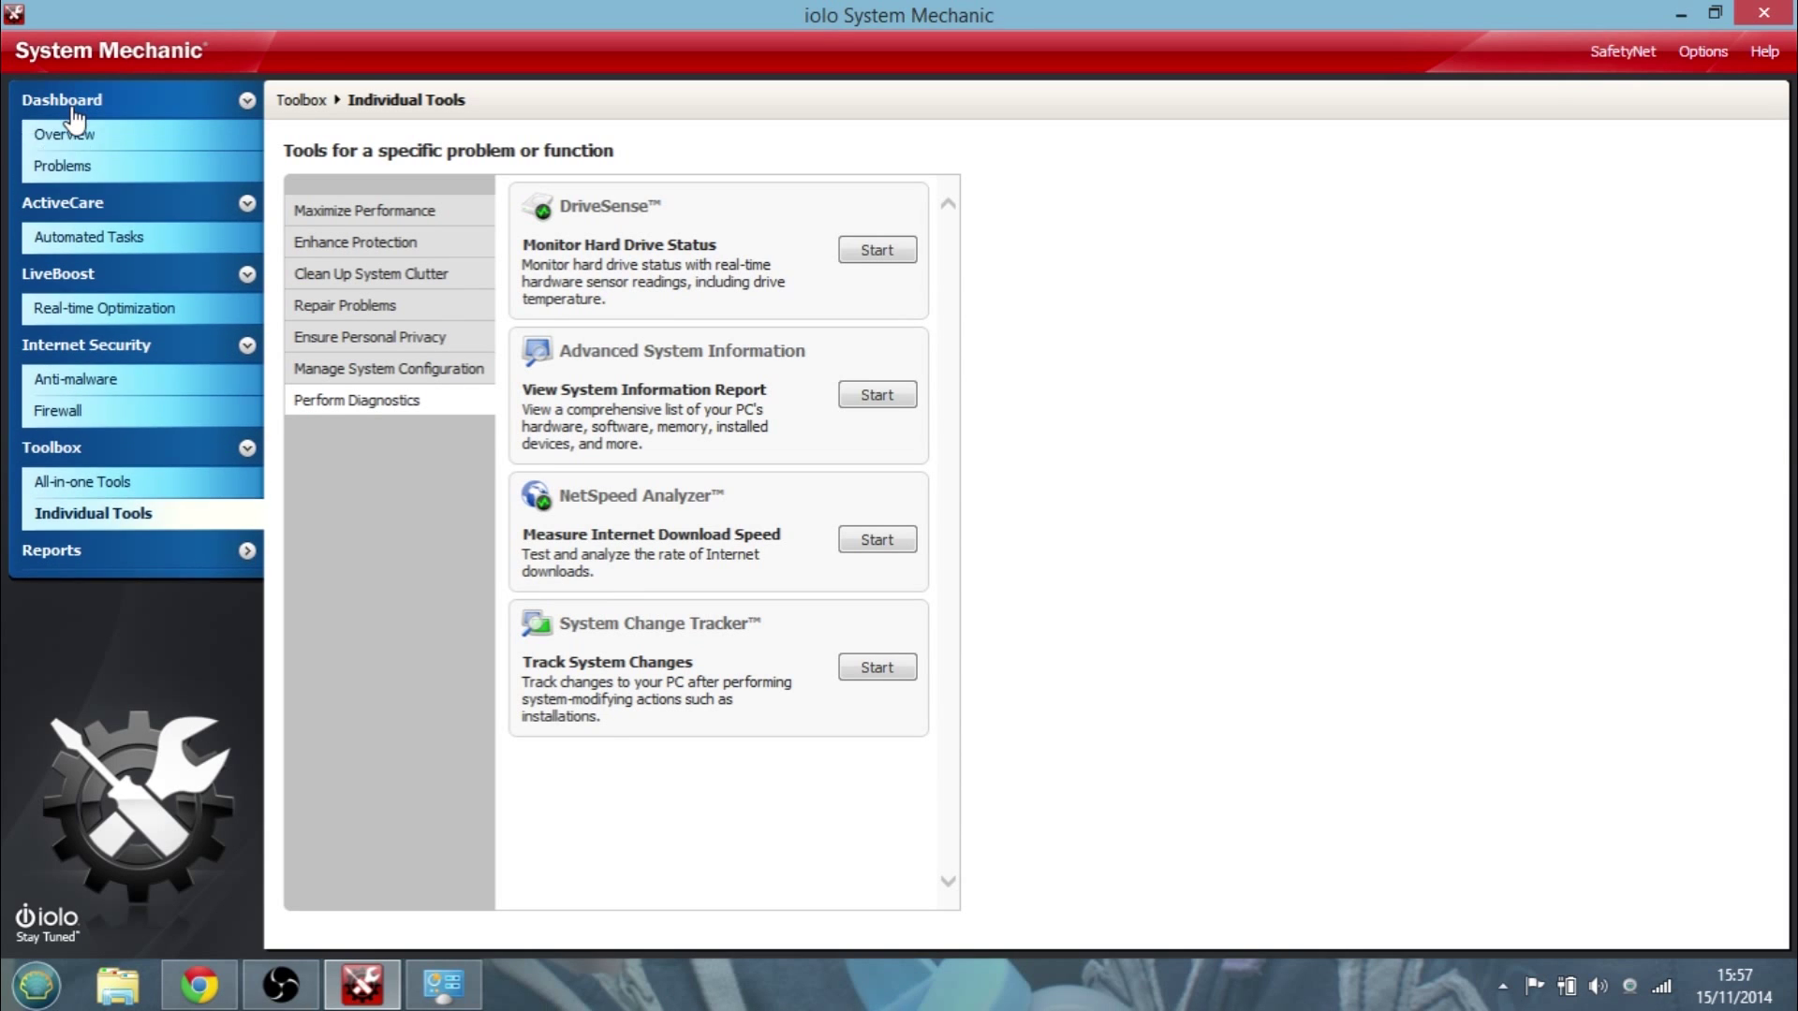
click(73, 110)
click(75, 110)
- Return to Dashboard Overview, then switch to the System Mechanic product page in Chrome
click(83, 138)
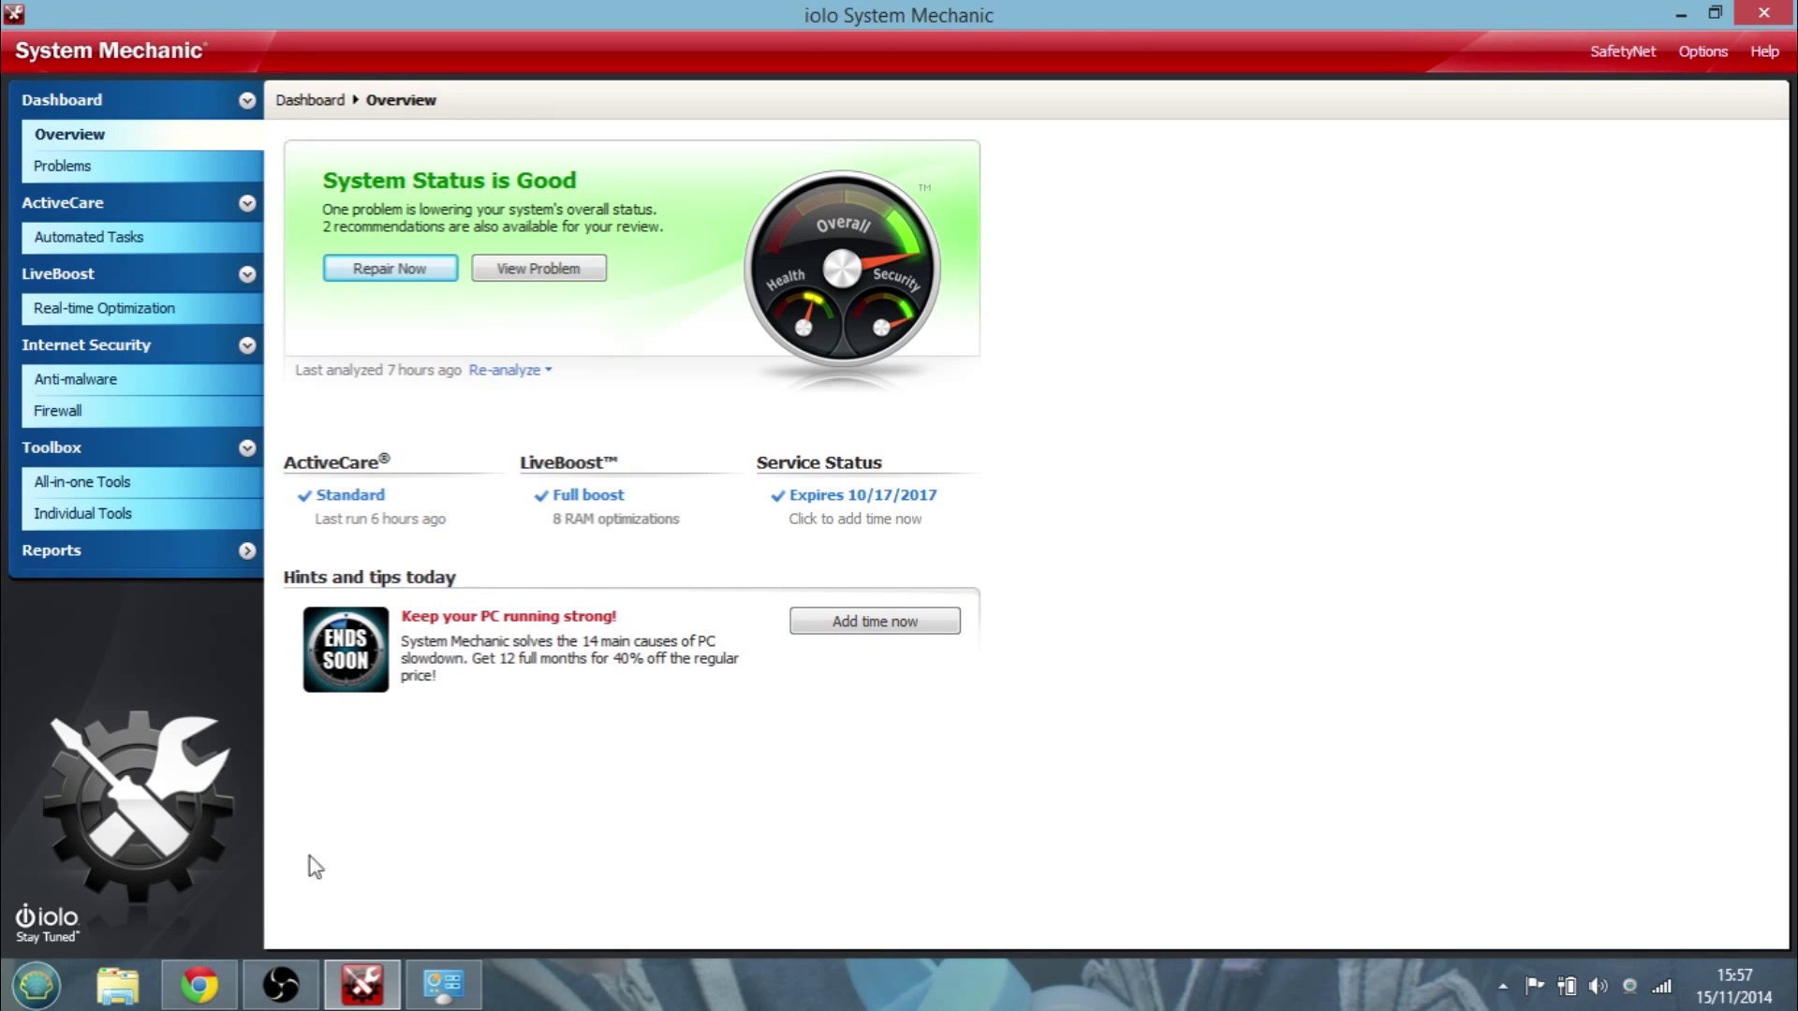
click(199, 985)
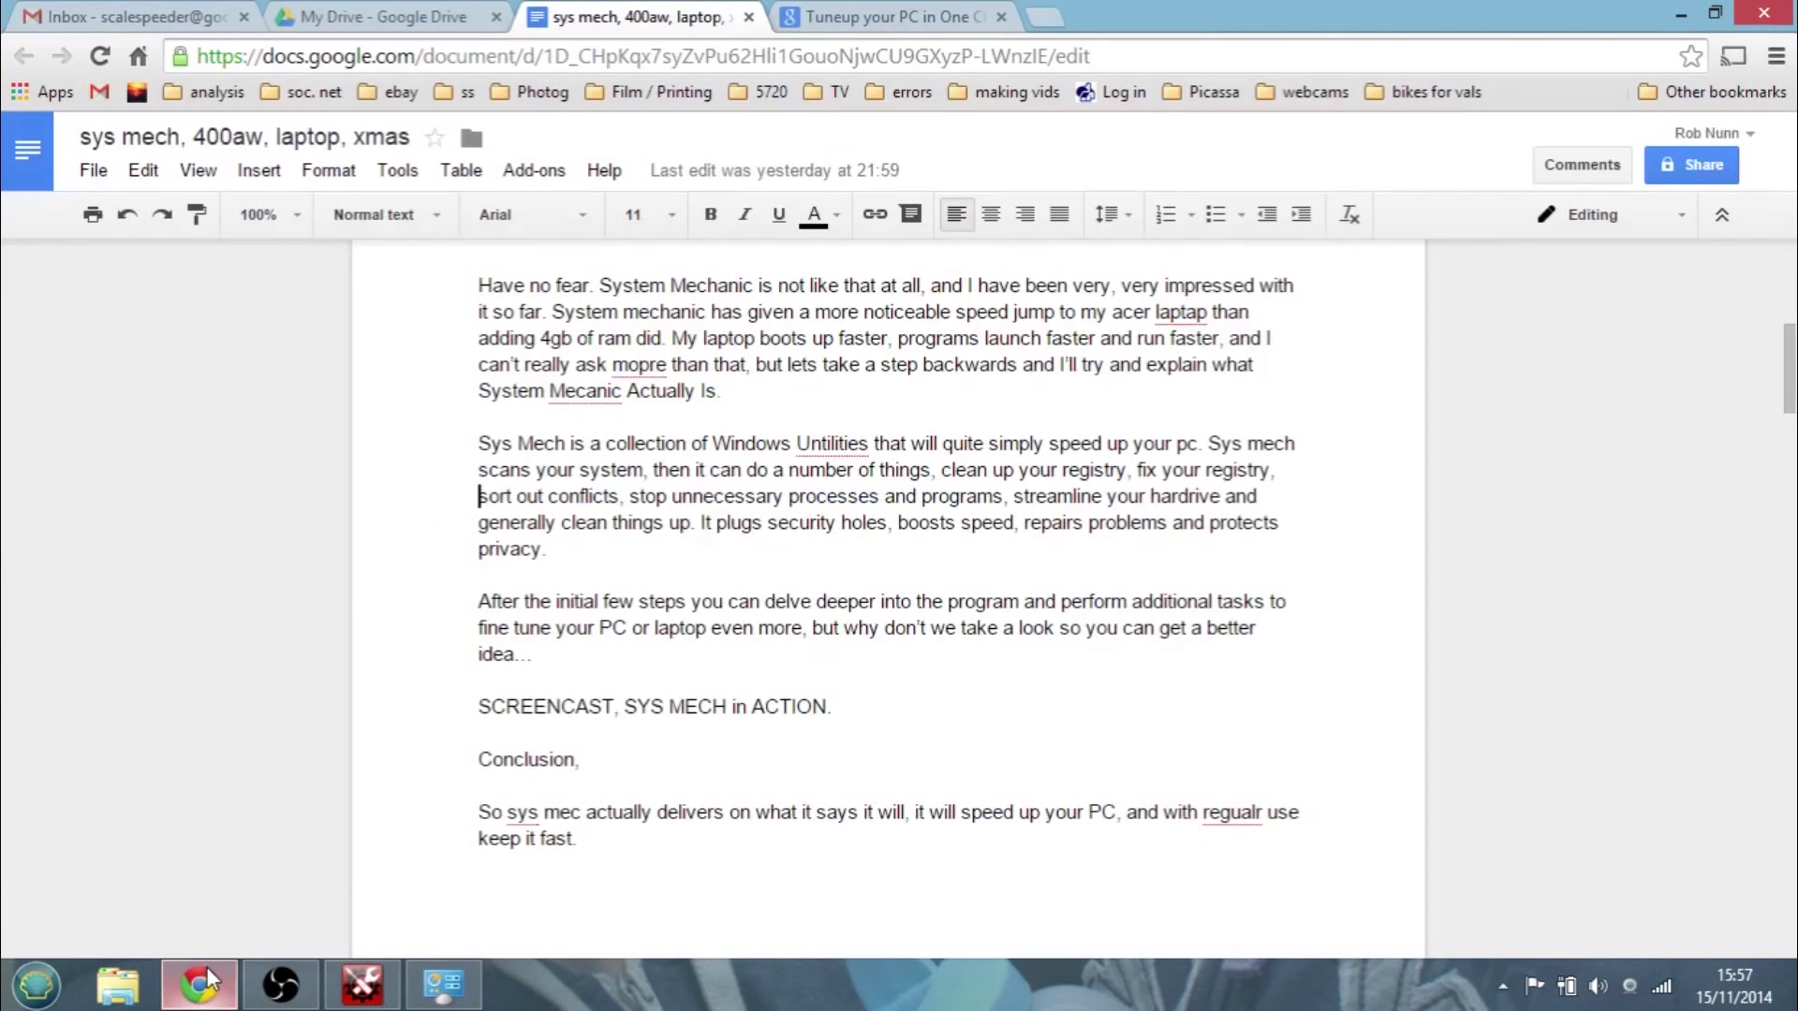
click(885, 23)
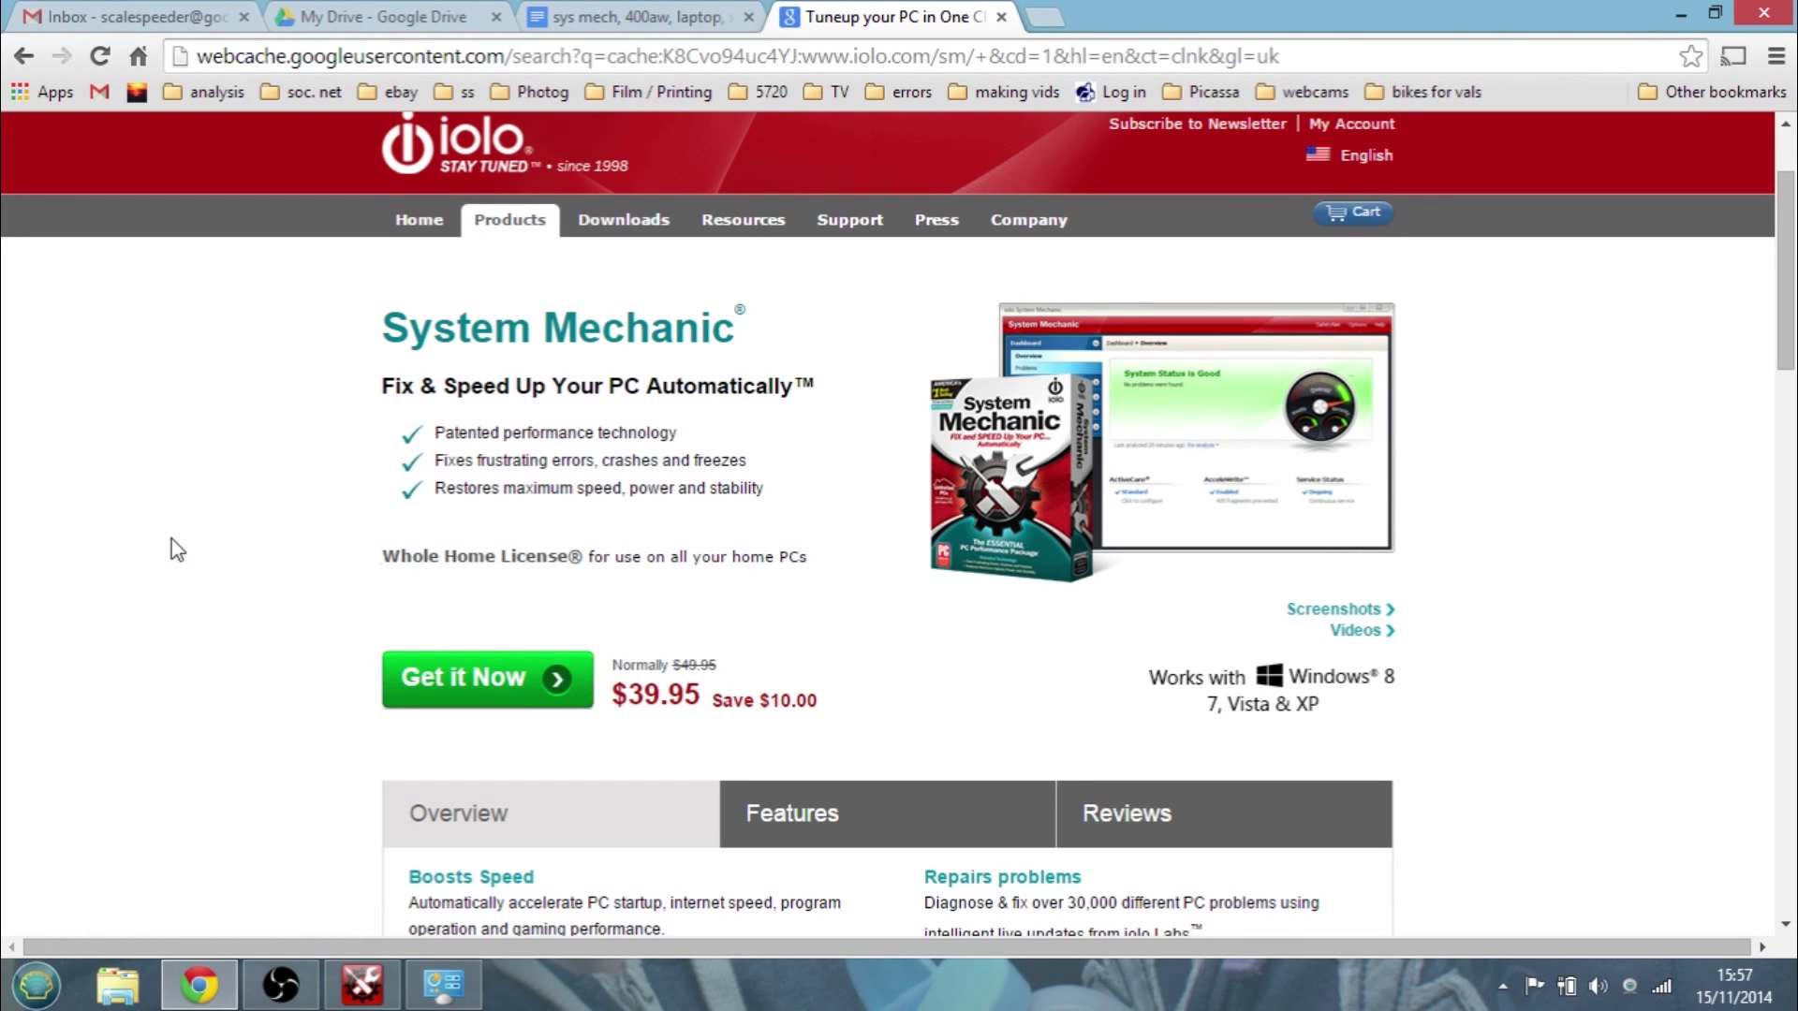
- Scroll the System Mechanic product page down and back up to its $39.95 Whole Home License offer
scroll(172, 538, down, 1)
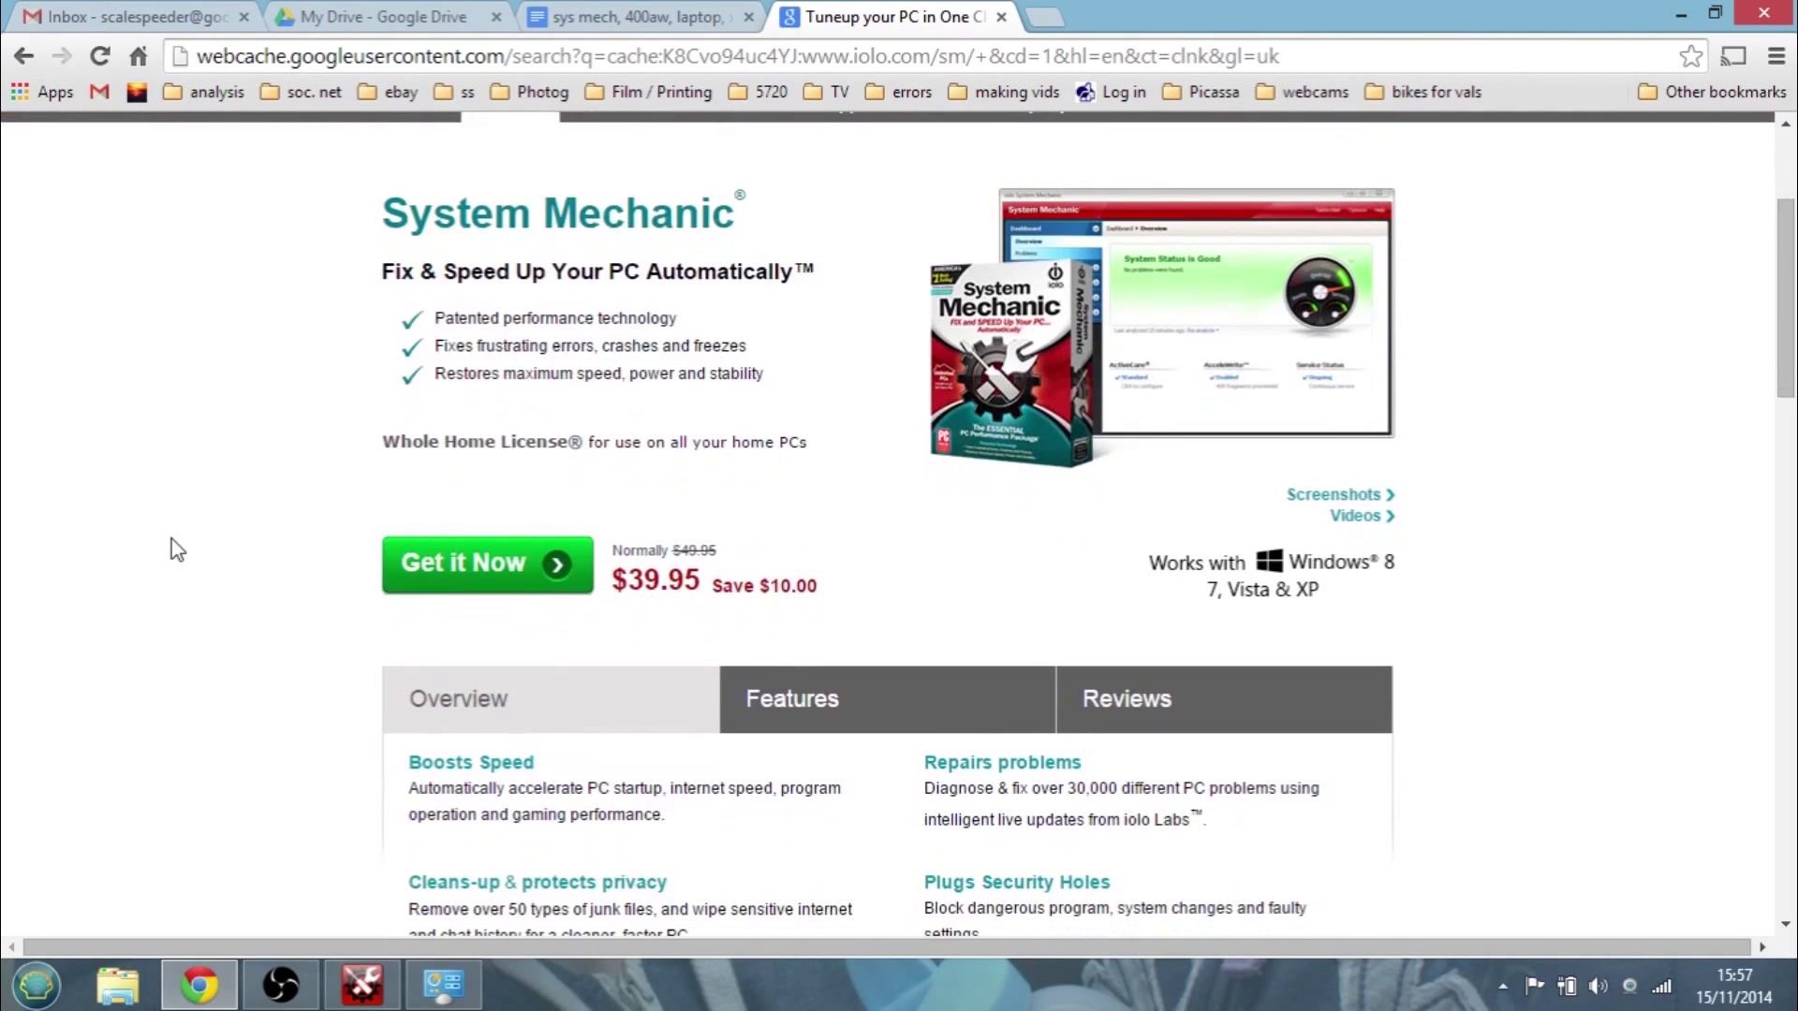
scroll(171, 540, up, 1)
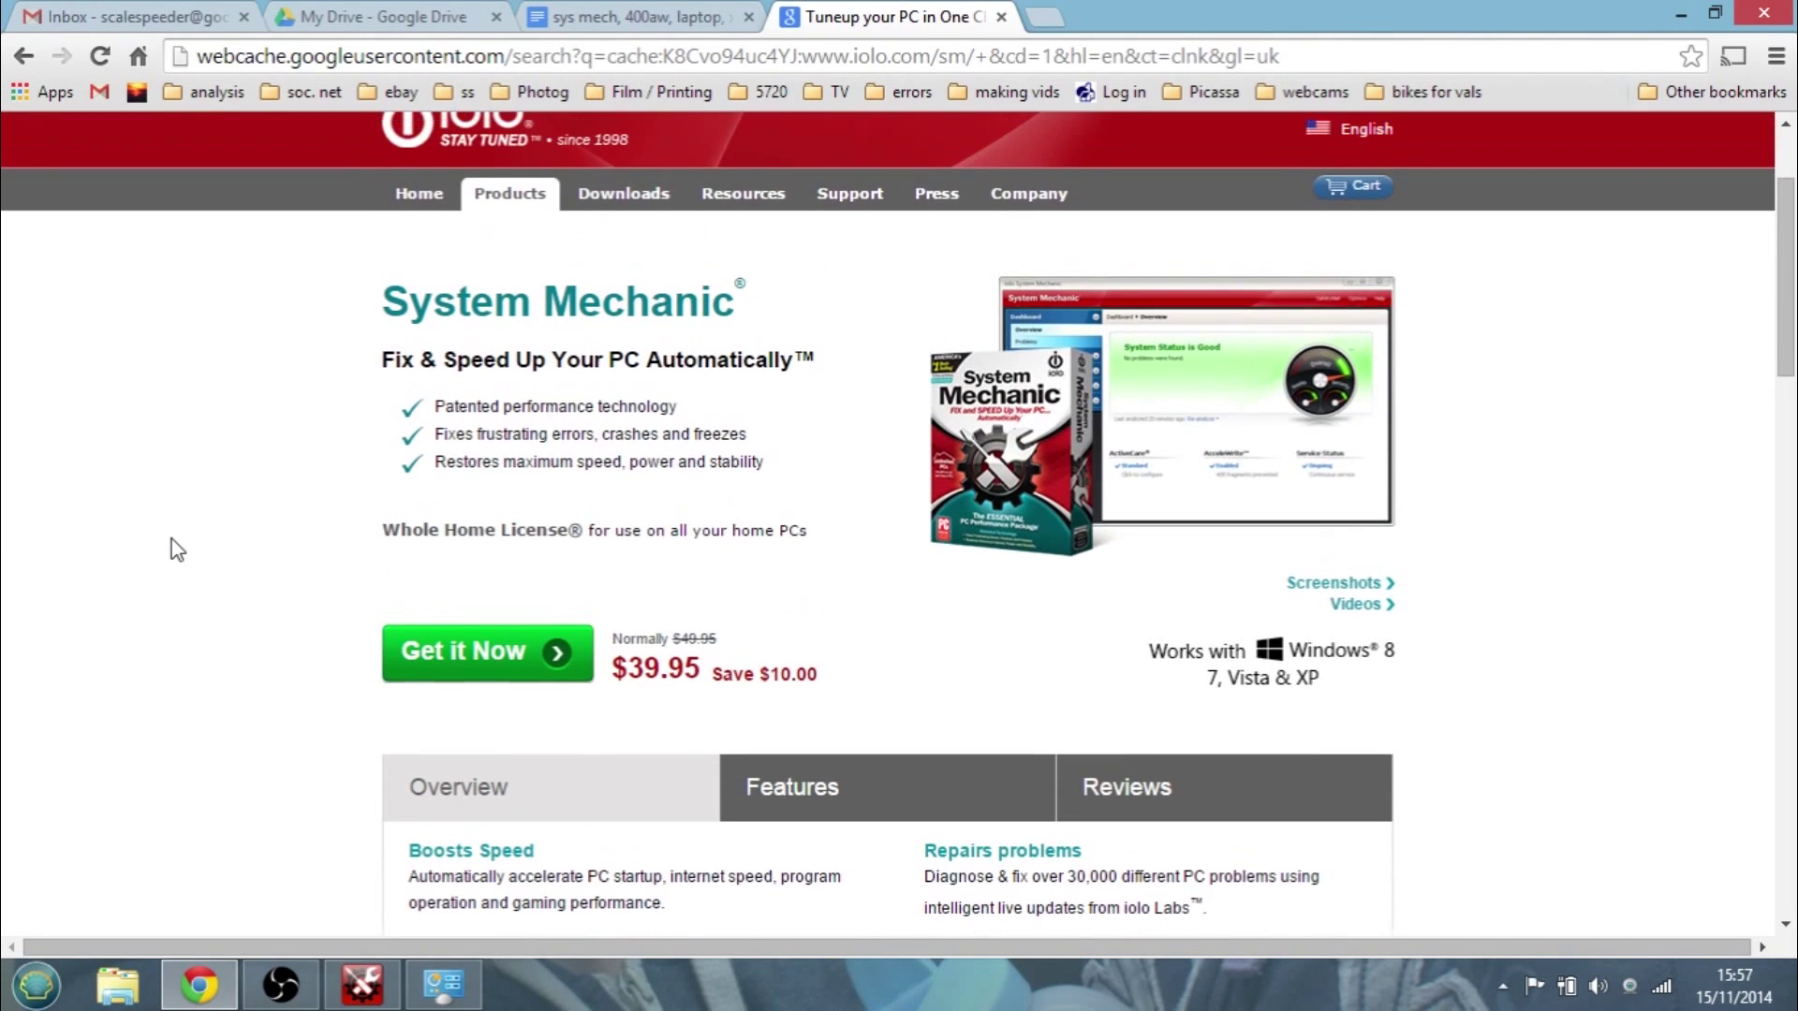